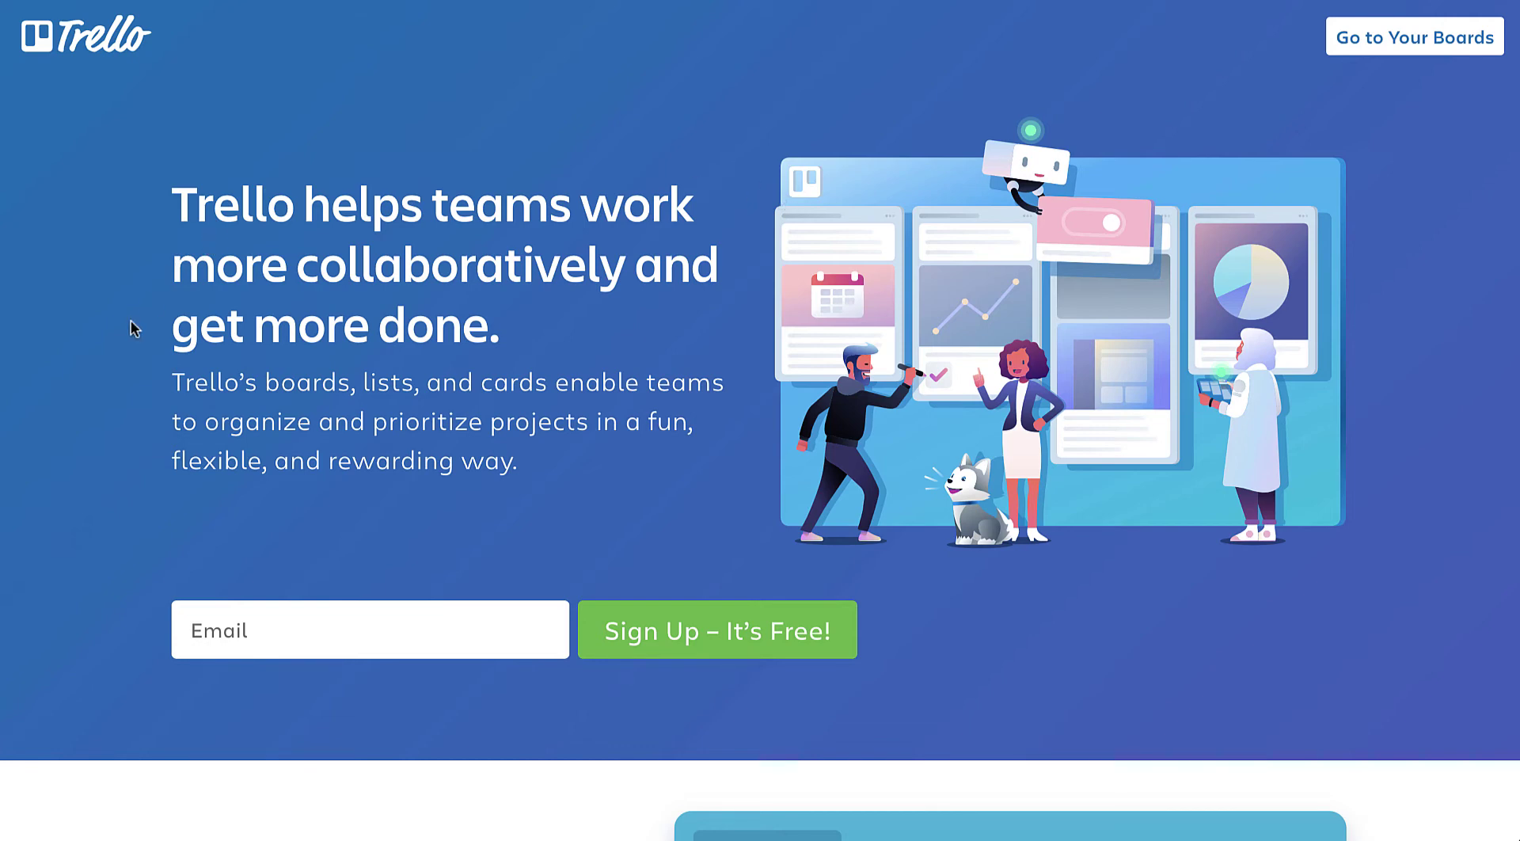
Scroll the page, then return to Your Boards to reach the Orah Apps - Demo Board.
scroll(130, 320, "down", 8)
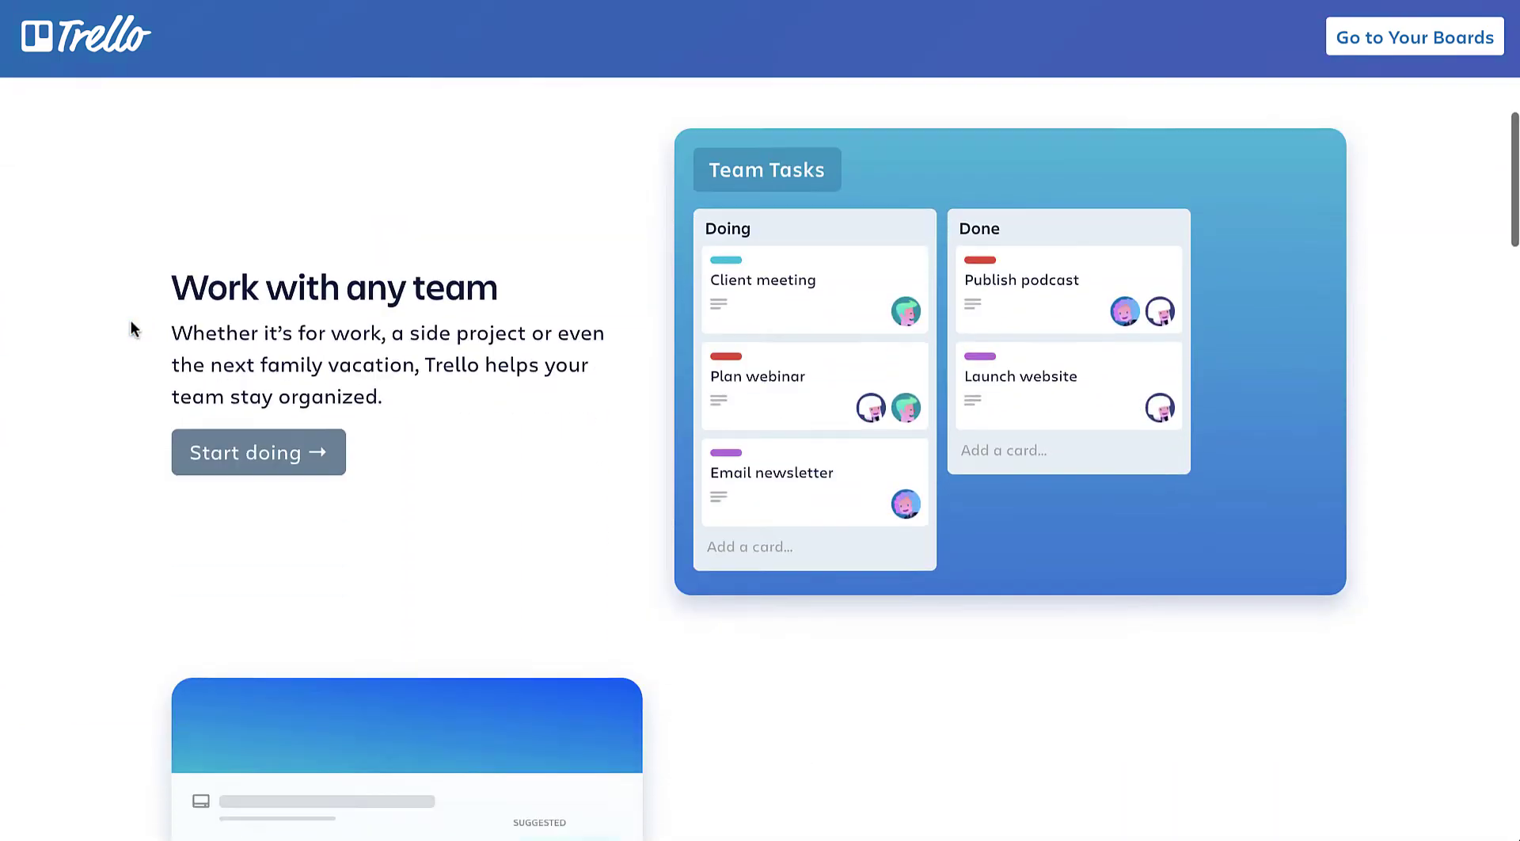
scroll(133, 329, "down", 12)
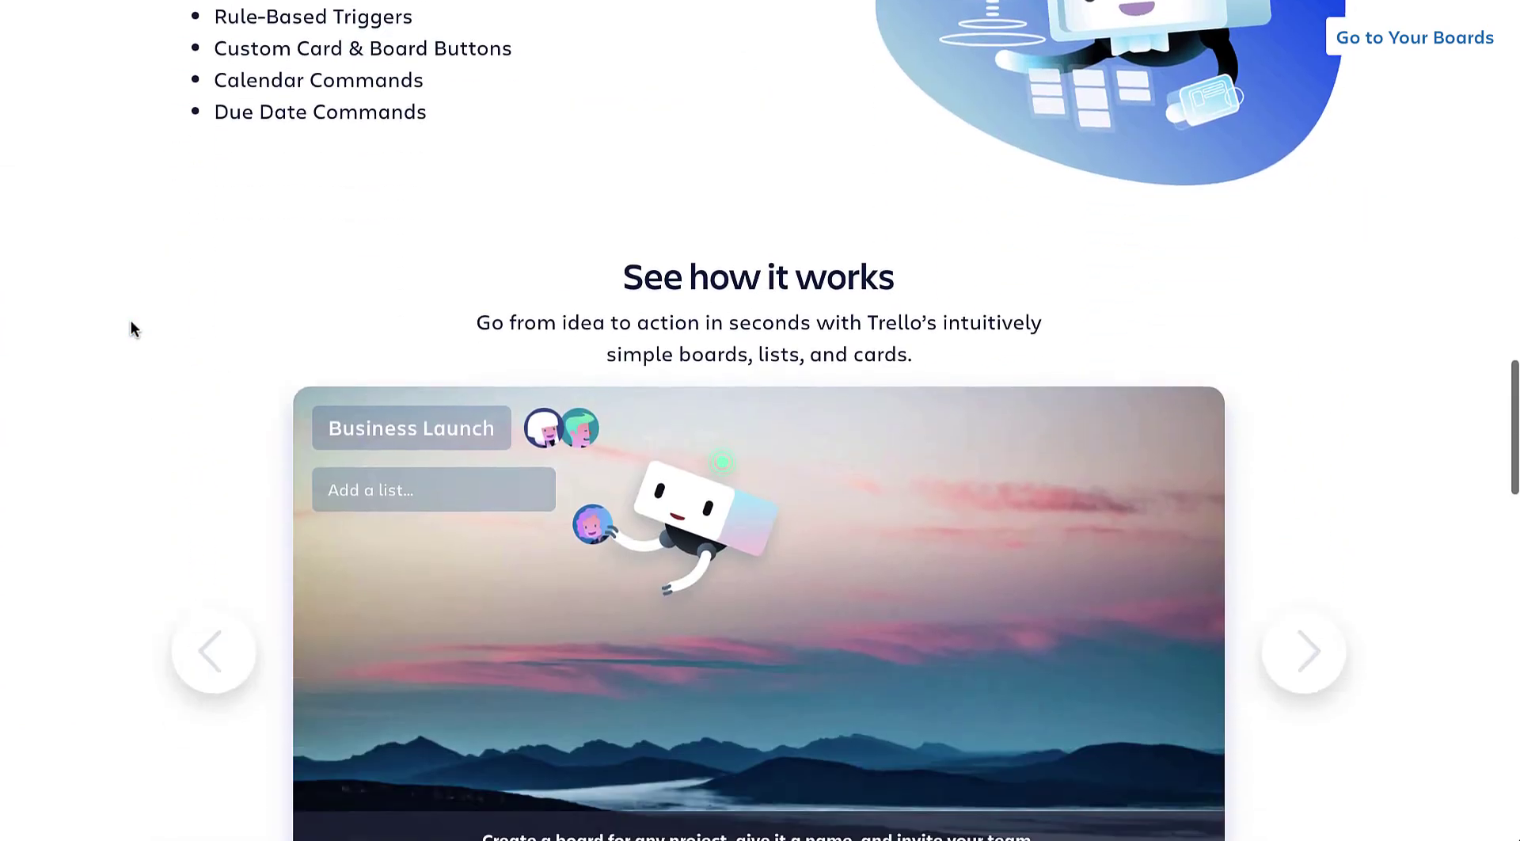
scroll(132, 328, "down", 15)
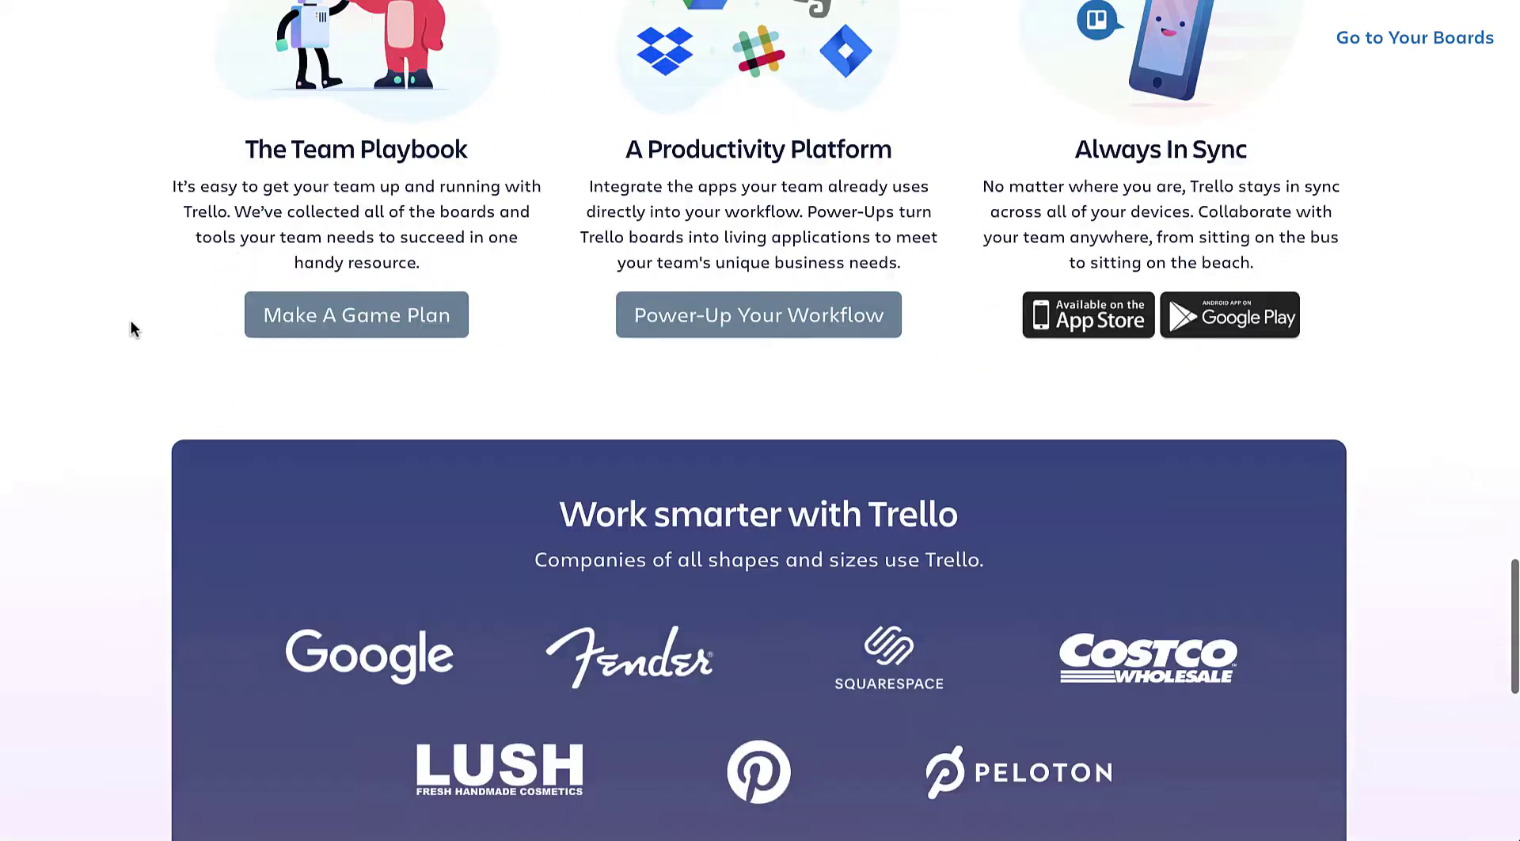
scroll(131, 328, "down", 8)
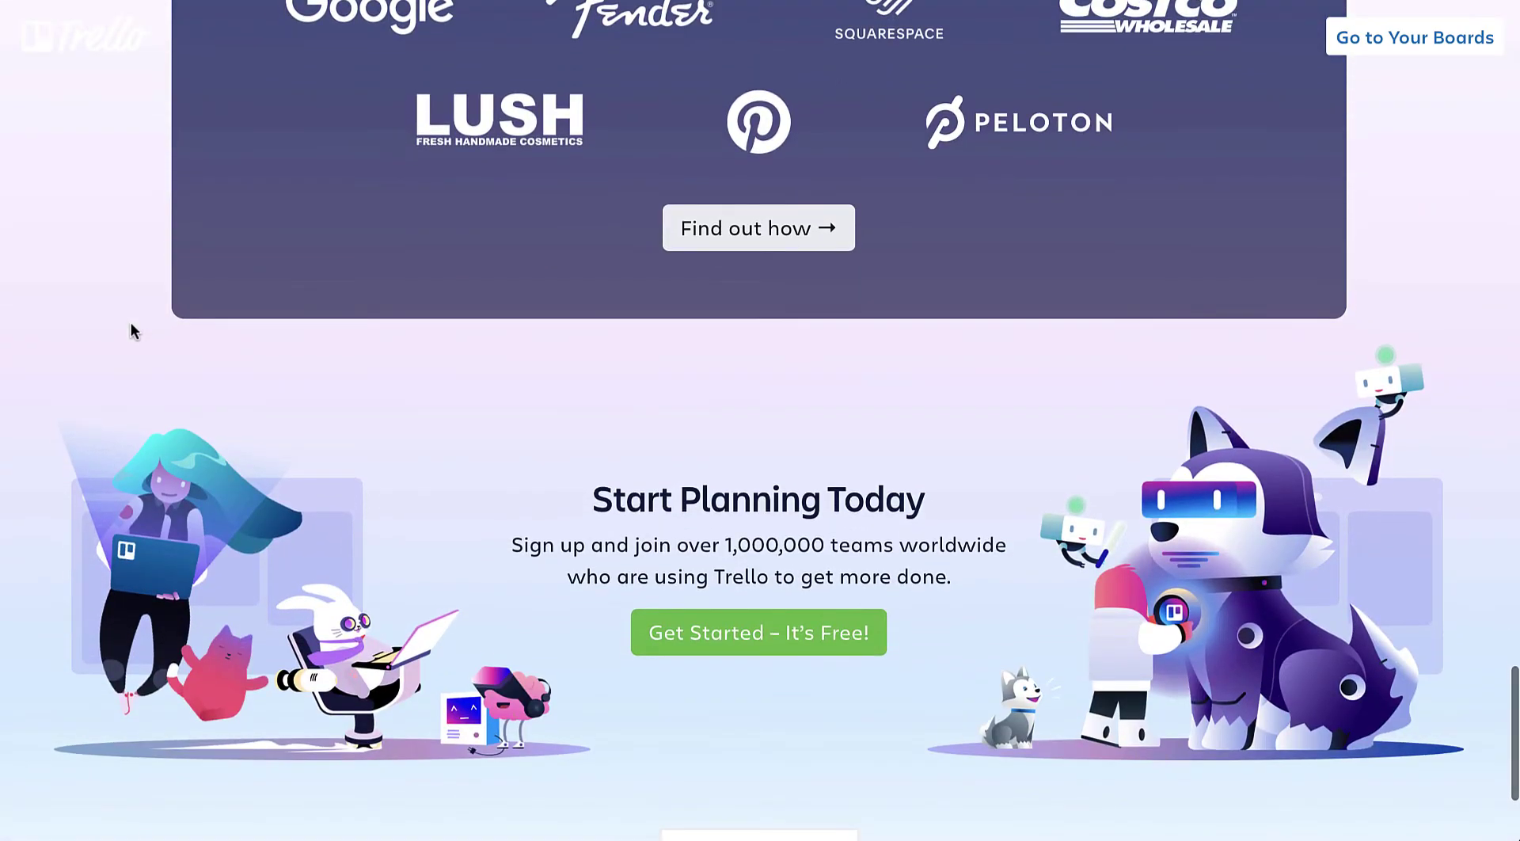
scroll(131, 329, "up", 20)
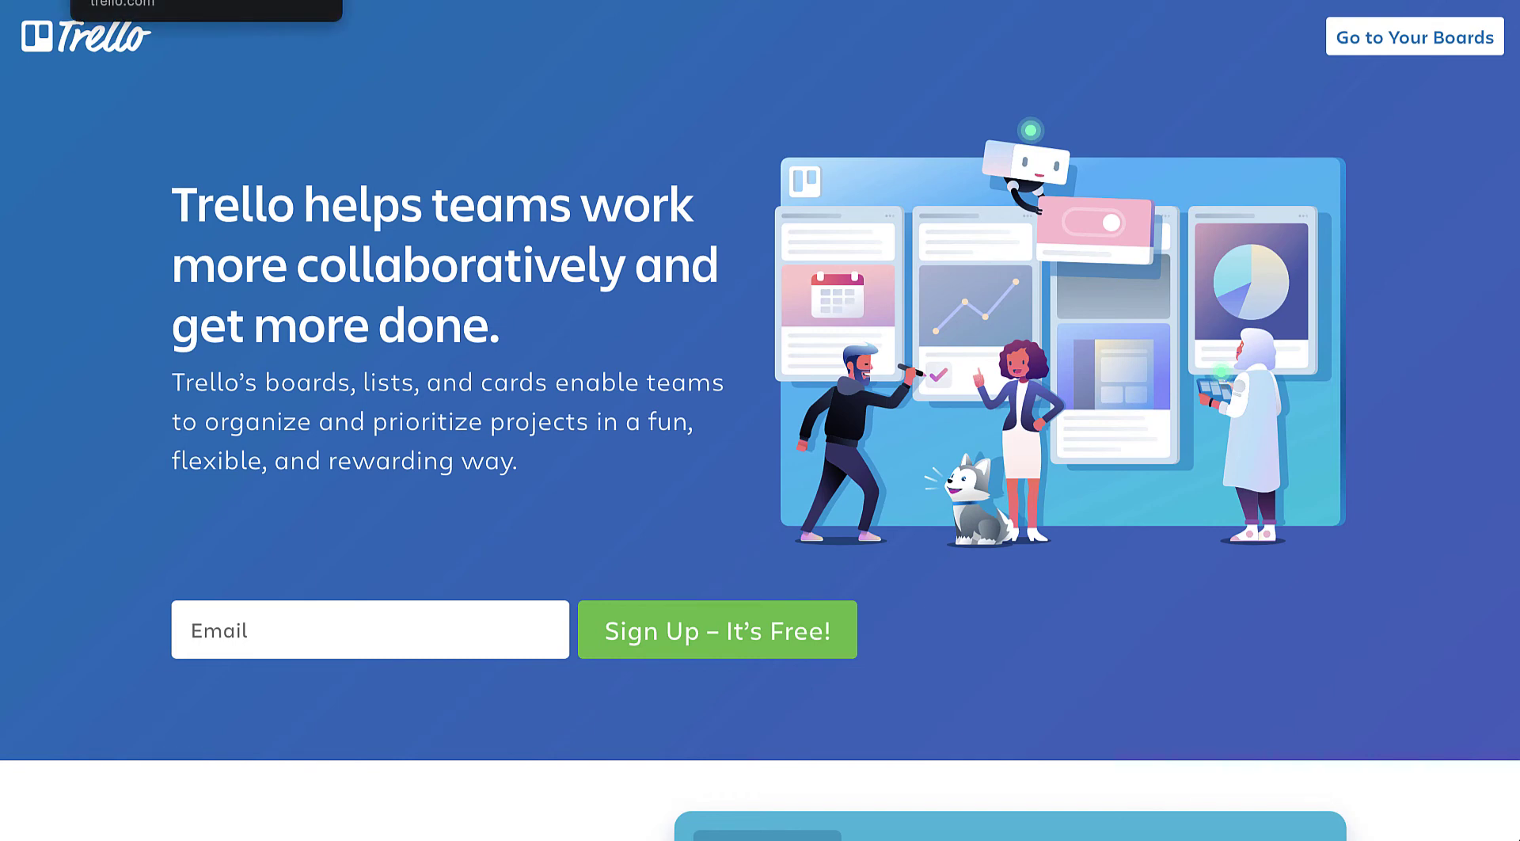
left_click(1409, 50)
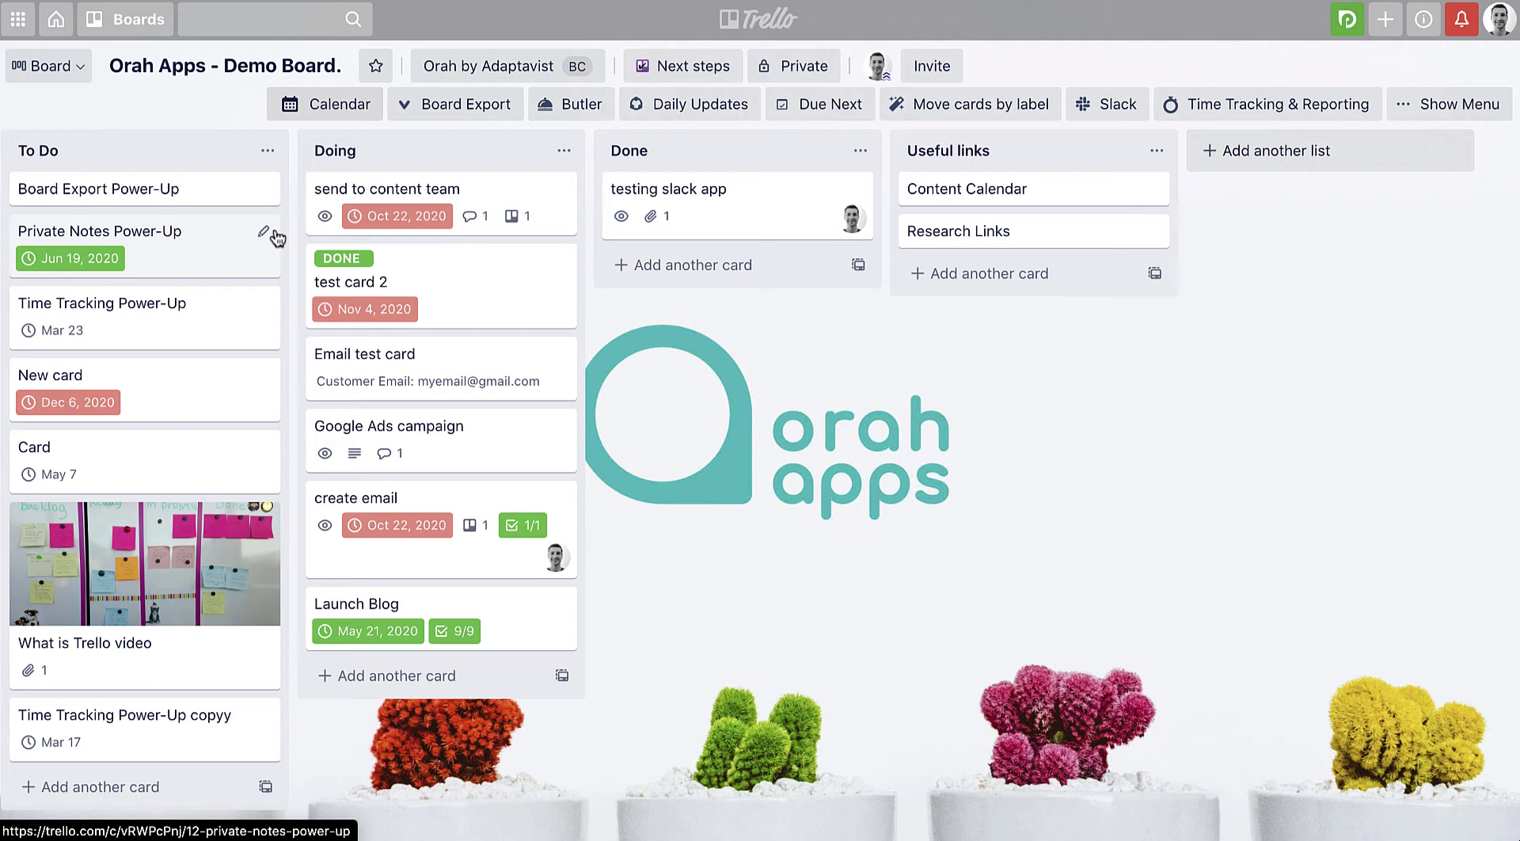
left_click(1238, 158)
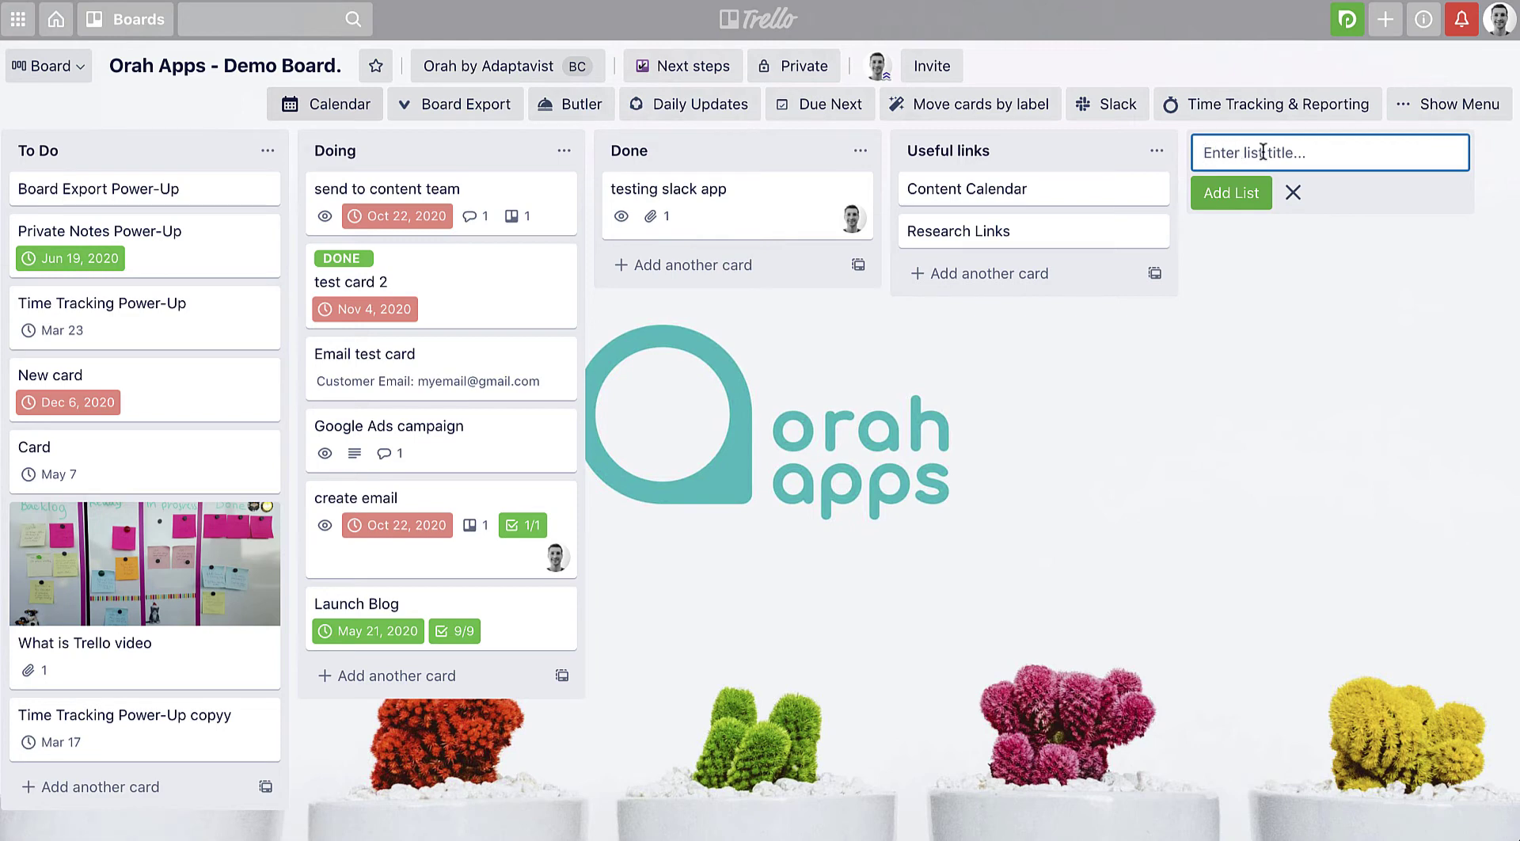
left_click(1182, 369)
left_click_drag(995, 150, 1086, 196)
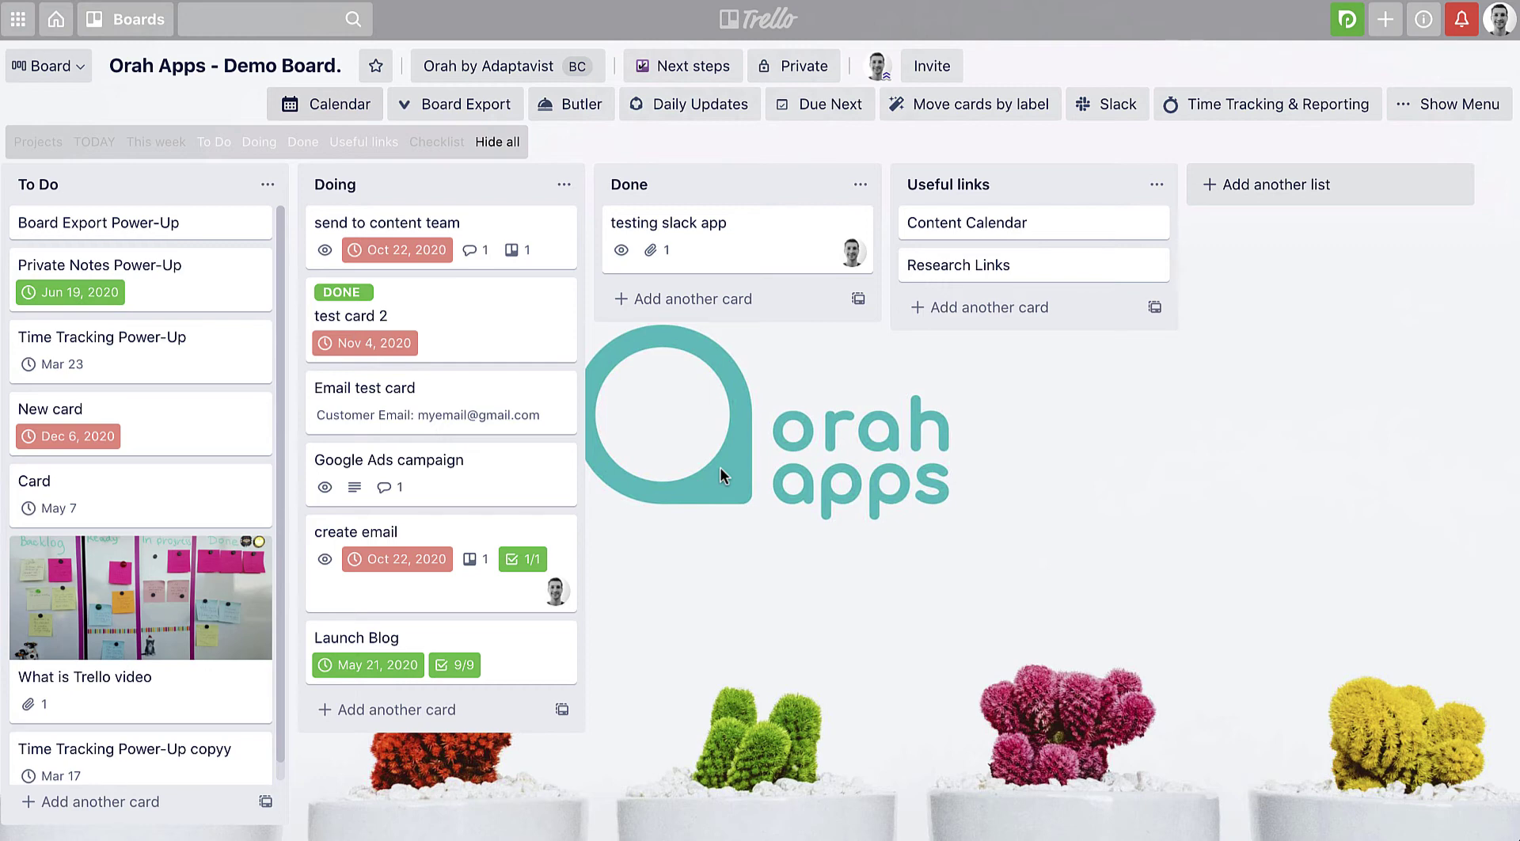
left_click(143, 595)
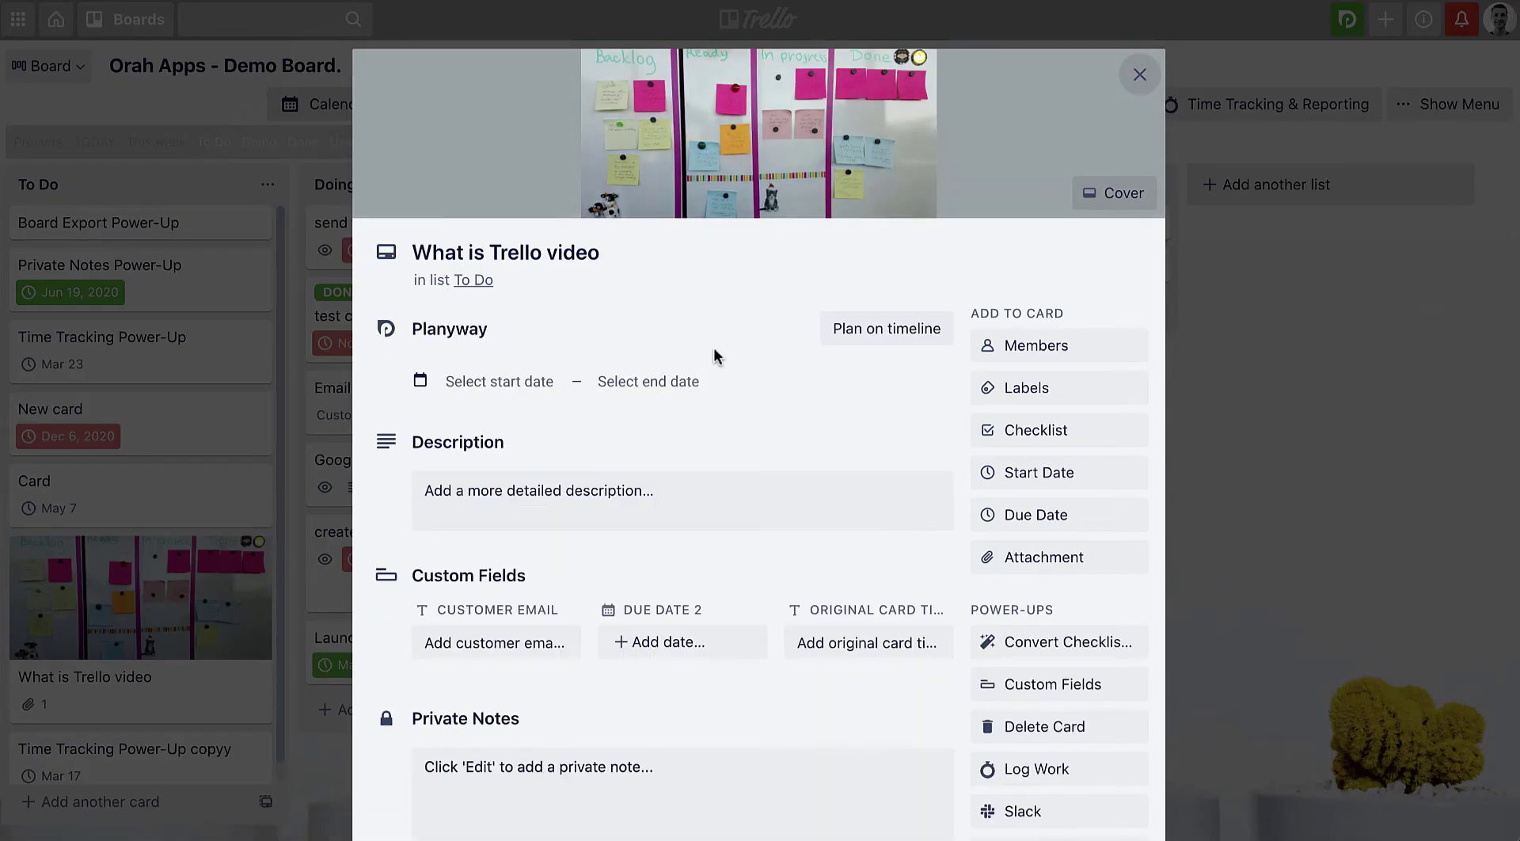
Scroll through the What is Trello video card and preview its Kanban whiteboard cover image.
scroll(714, 352, "down", 8)
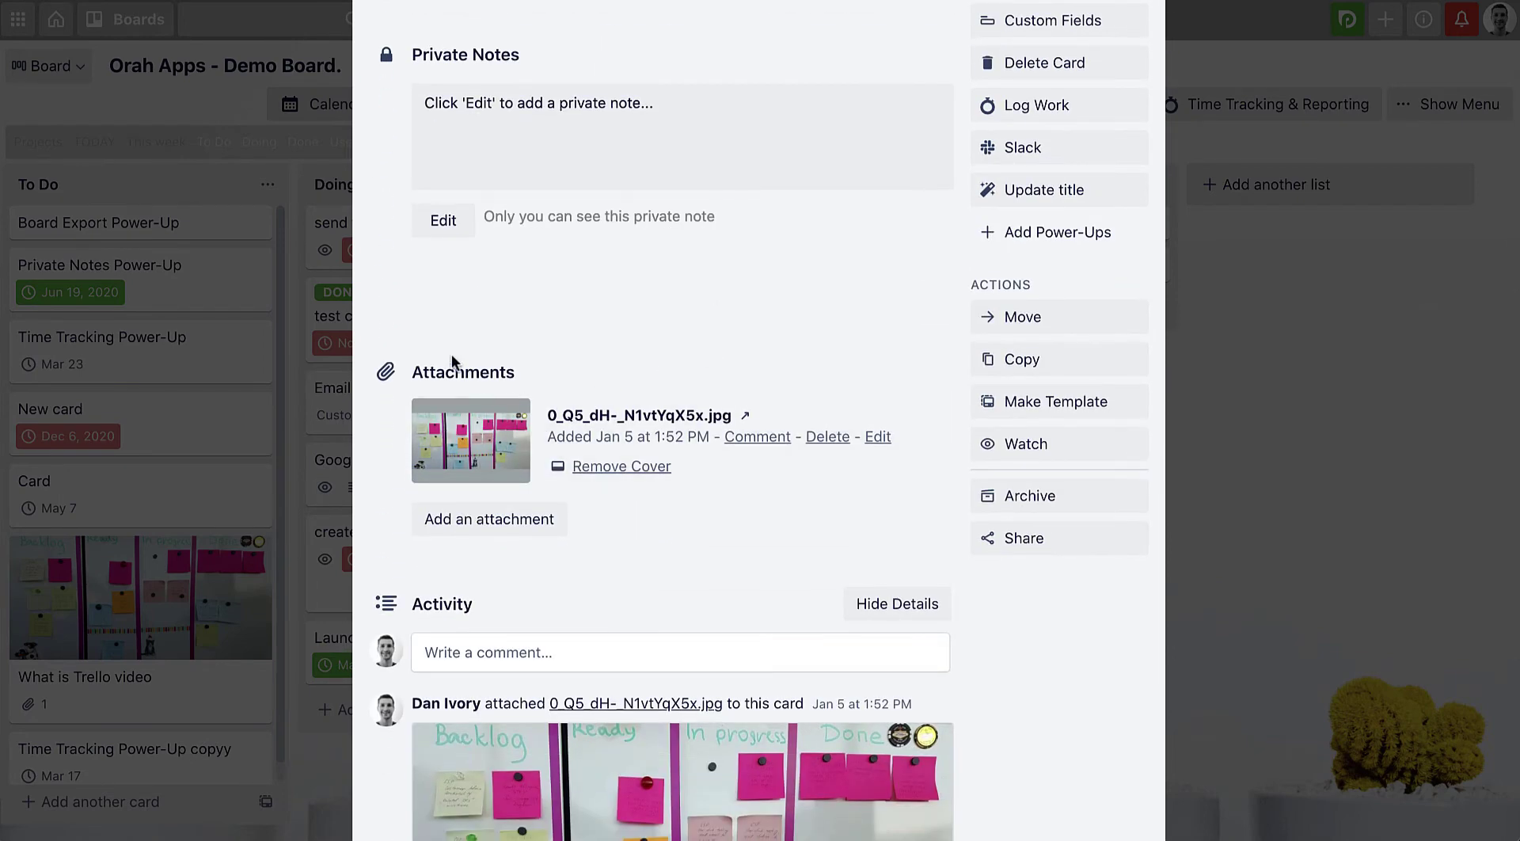
scroll(644, 347, "up", 8)
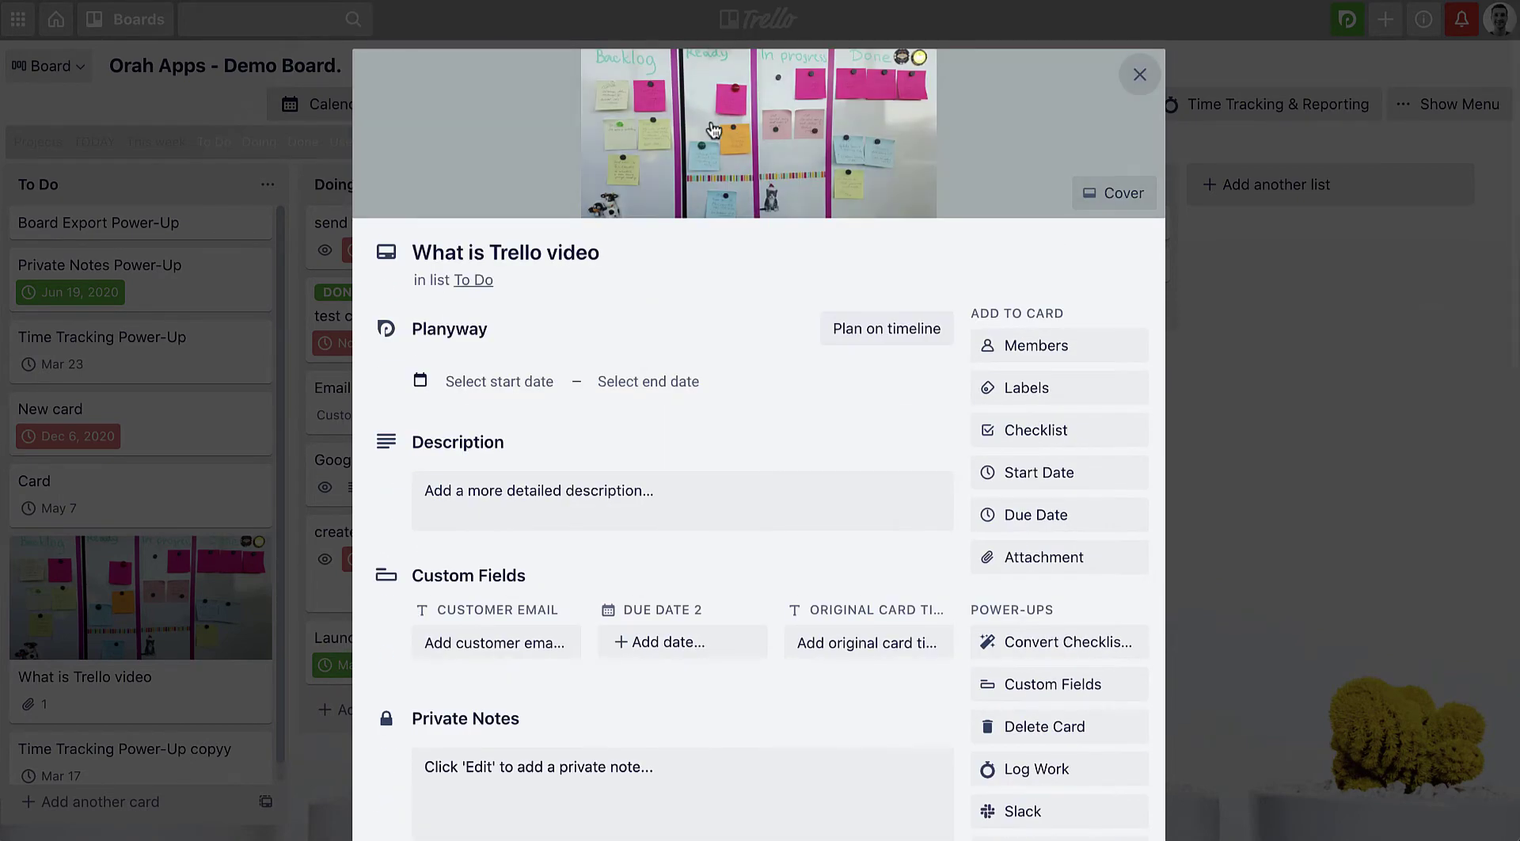
left_click(749, 137)
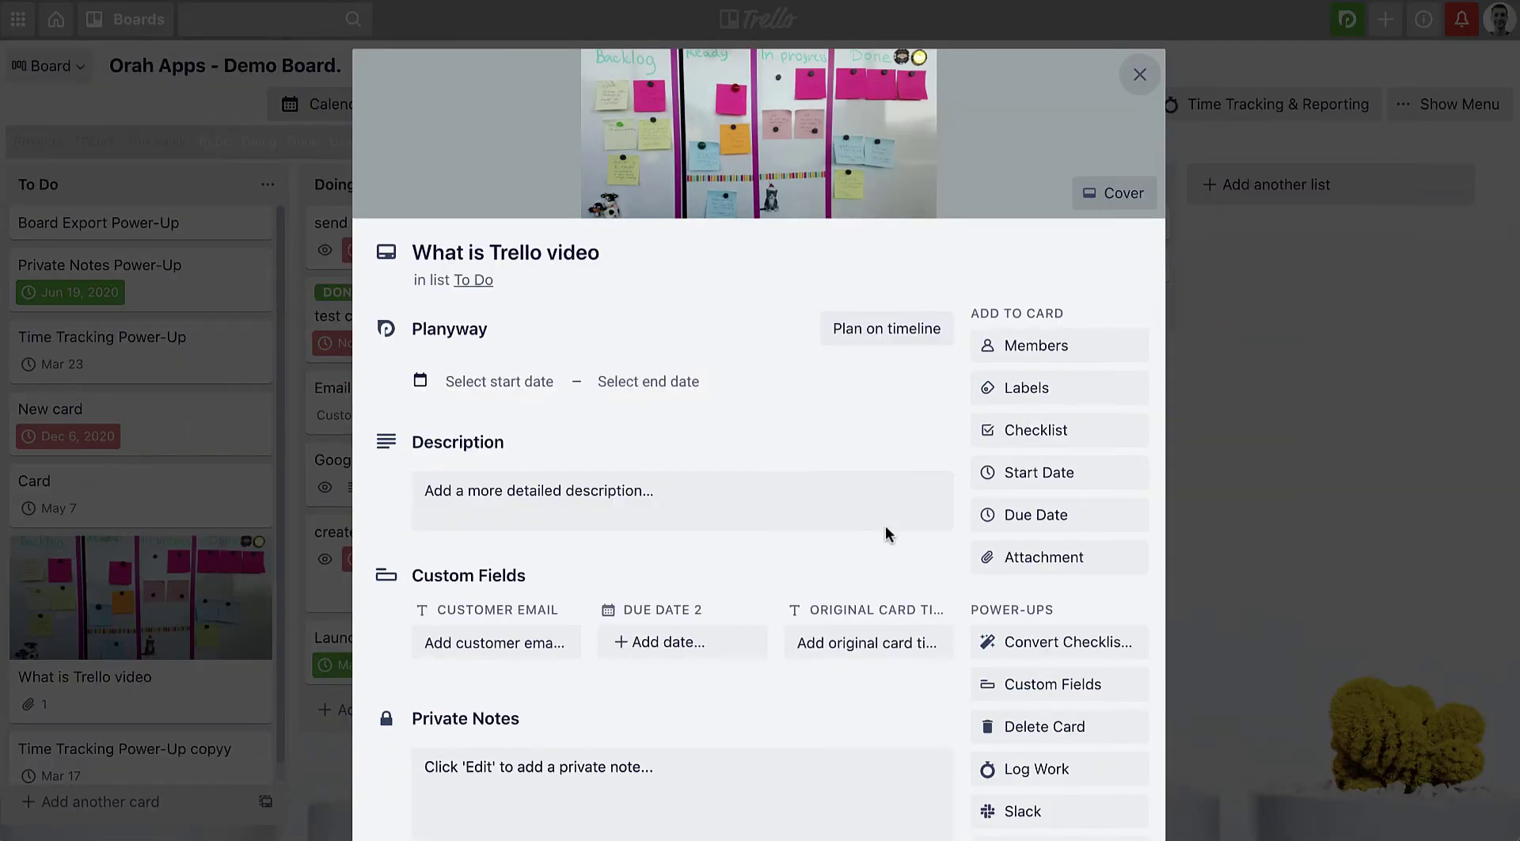
Close the card, move the Time Tracking Power-Up card into Doing, and reopen What is Trello video.
left_click(1215, 364)
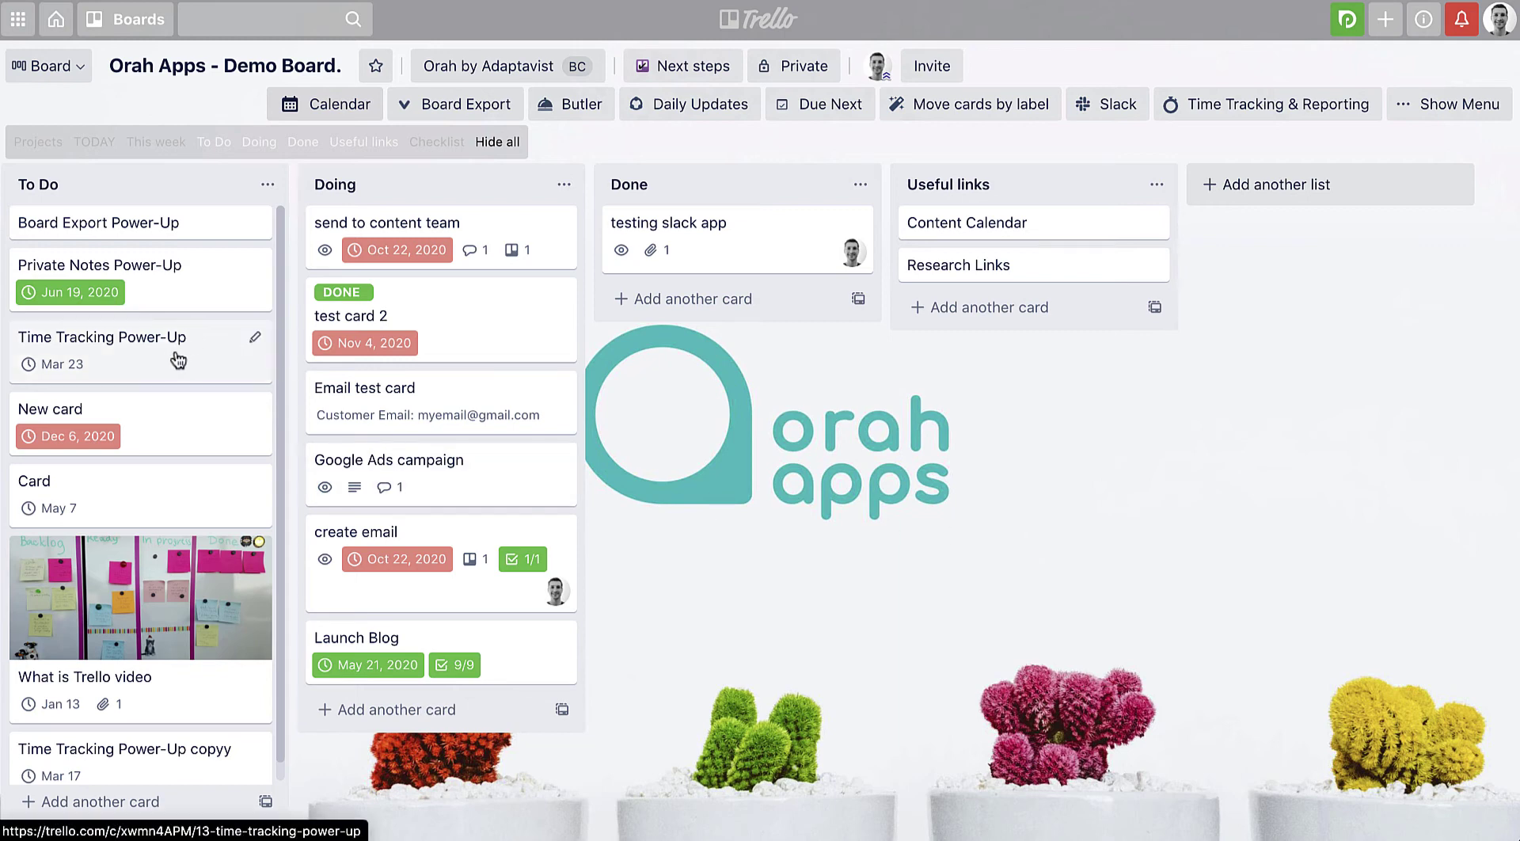
left_click_drag(159, 356, 563, 249)
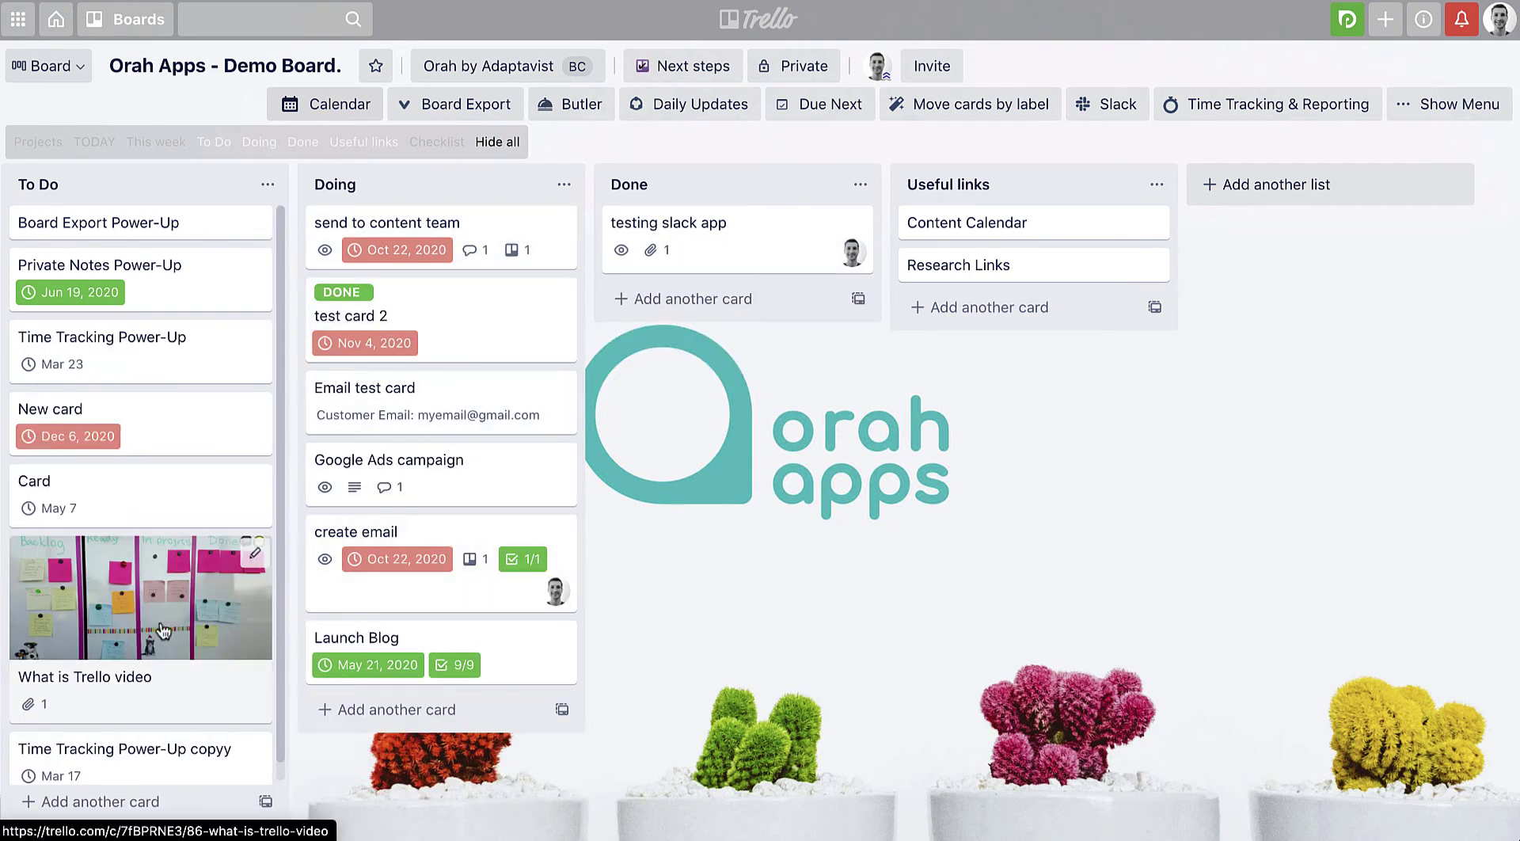
left_click(184, 677)
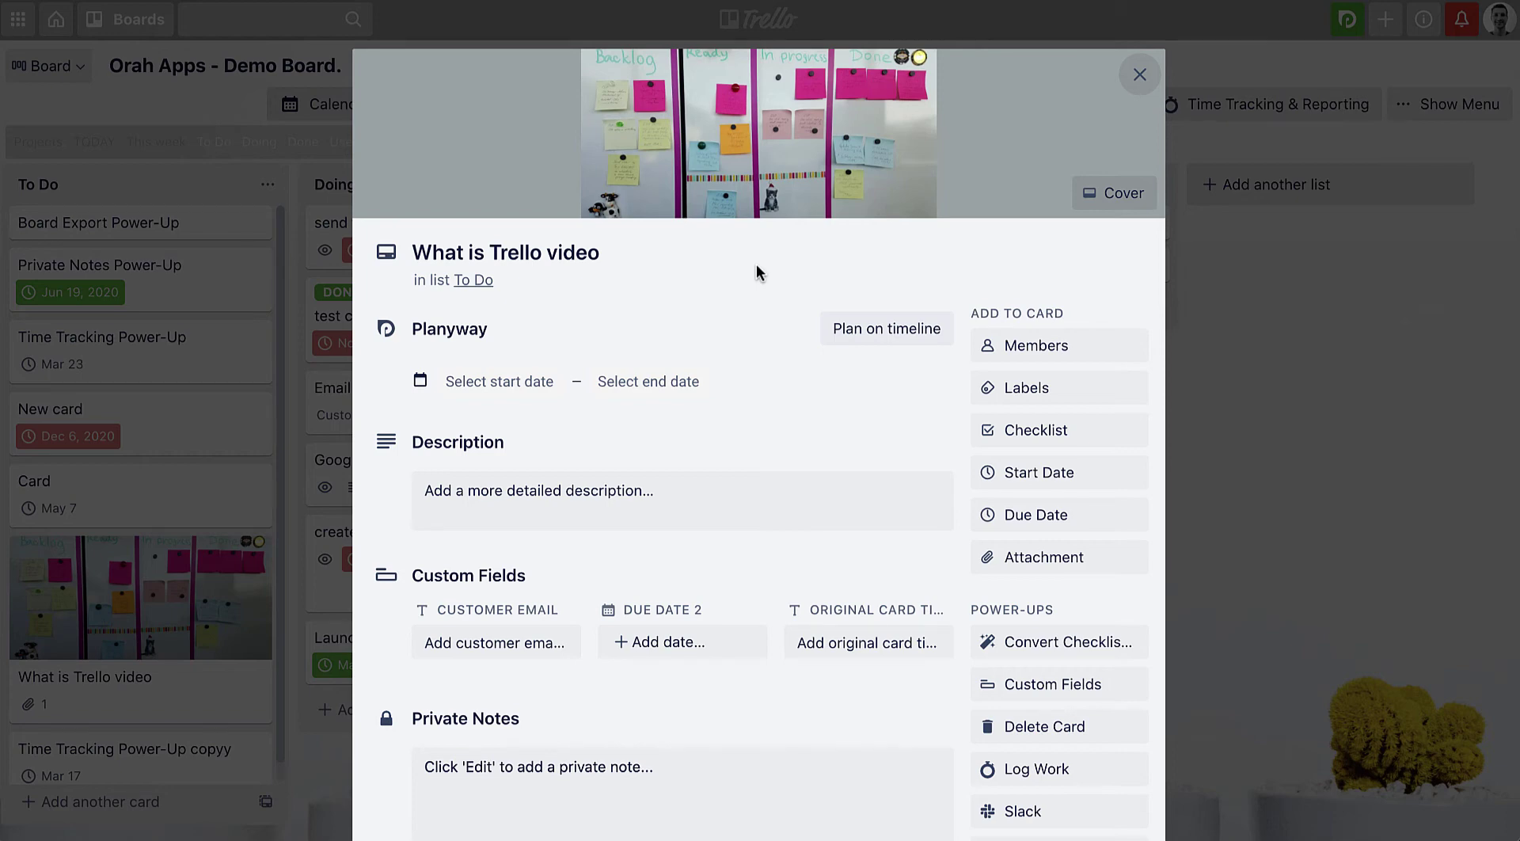
Scroll the What is Trello video card and open its blank Description for editing.
scroll(757, 273, "down", 3)
left_click(561, 317)
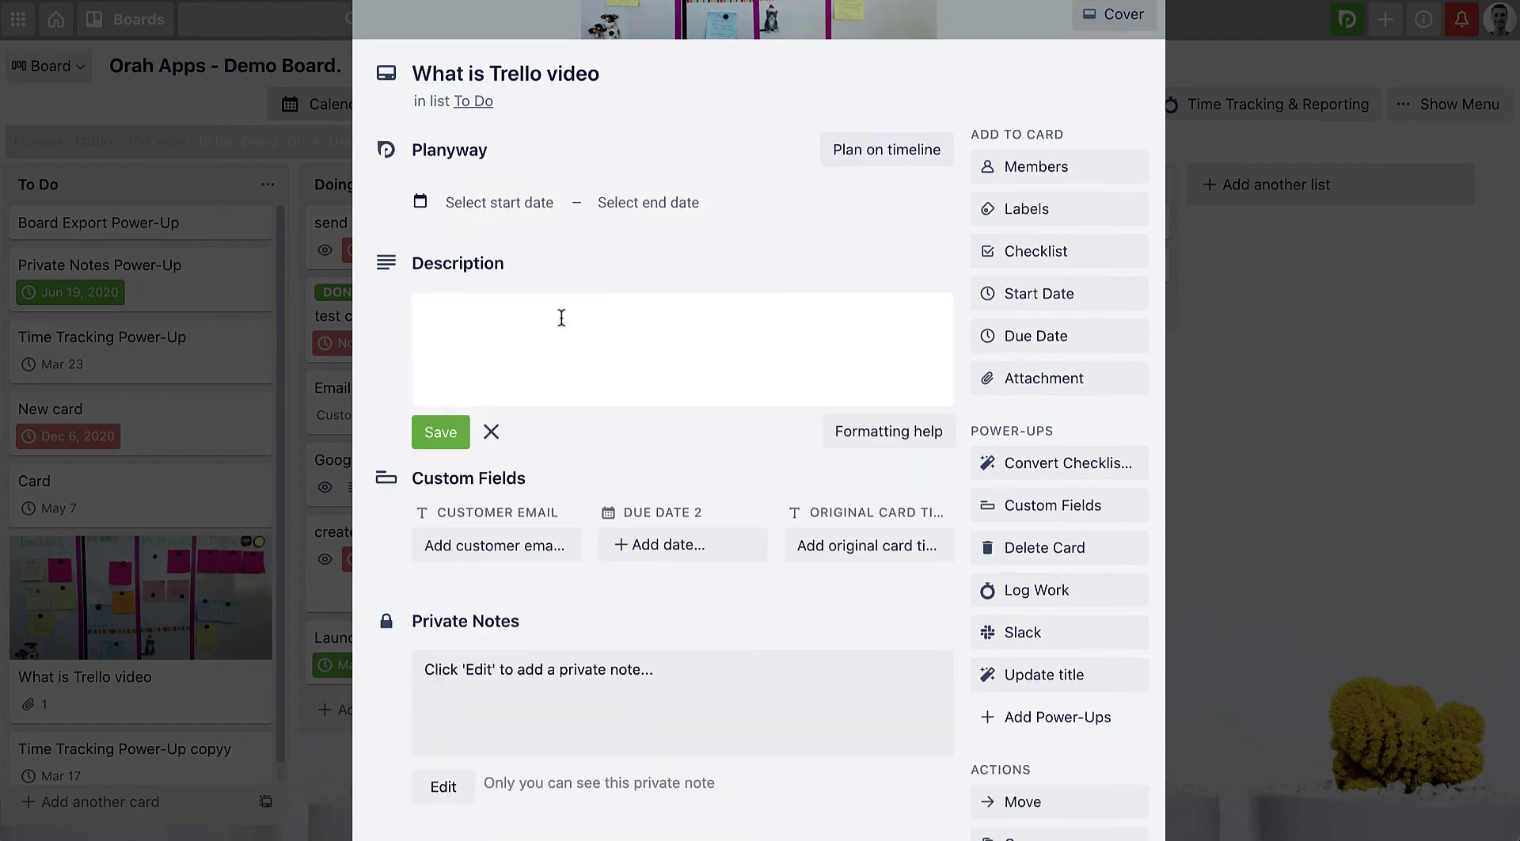
Dismiss the empty description editor unsaved, scroll down to Activity and begin a blank comment.
left_click(492, 323)
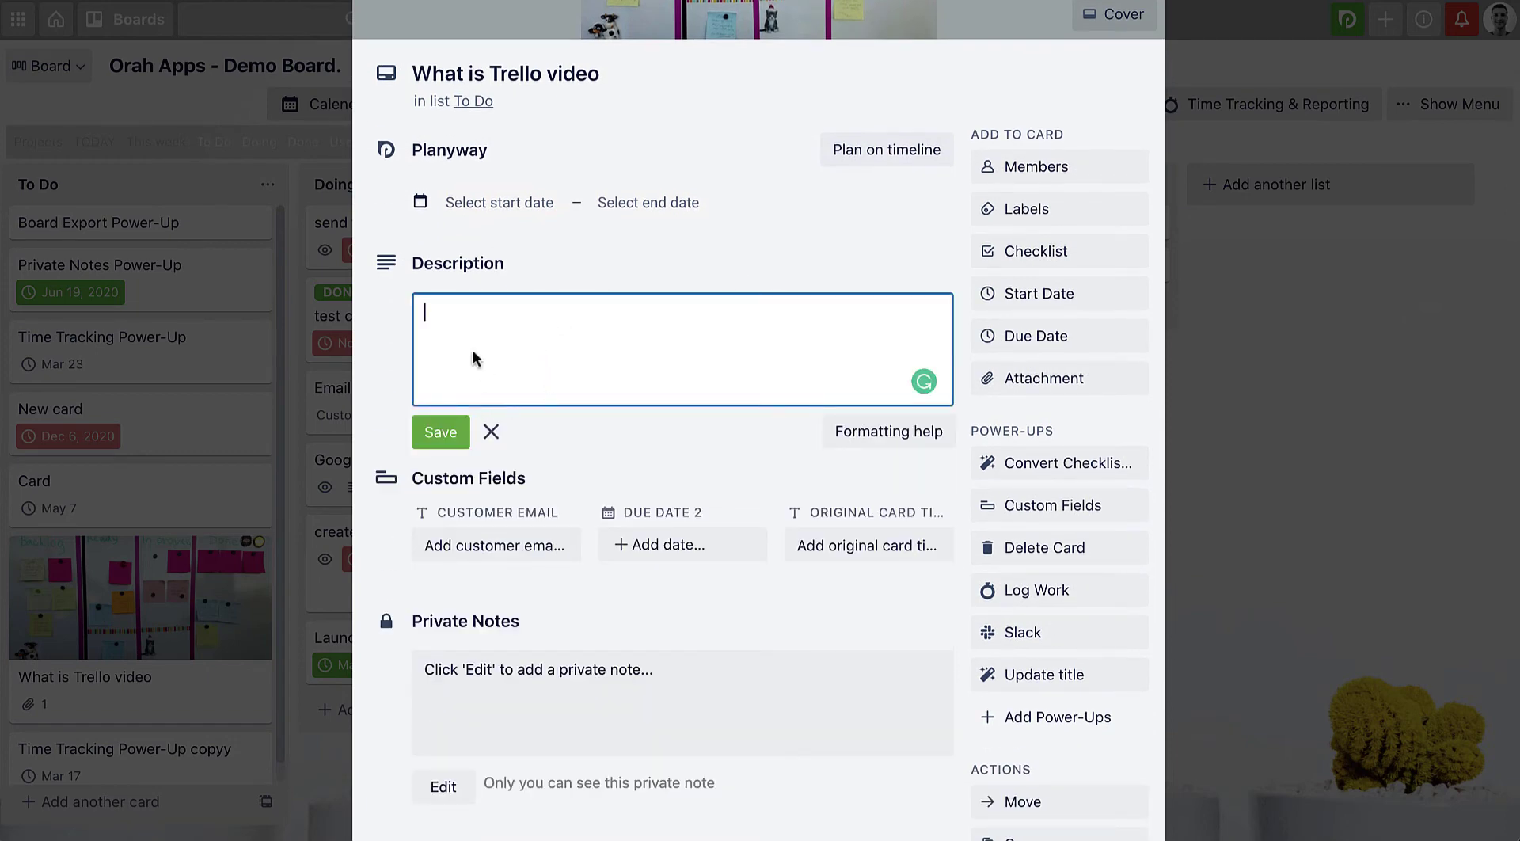
left_click(364, 389)
scroll(364, 390, "down", 4)
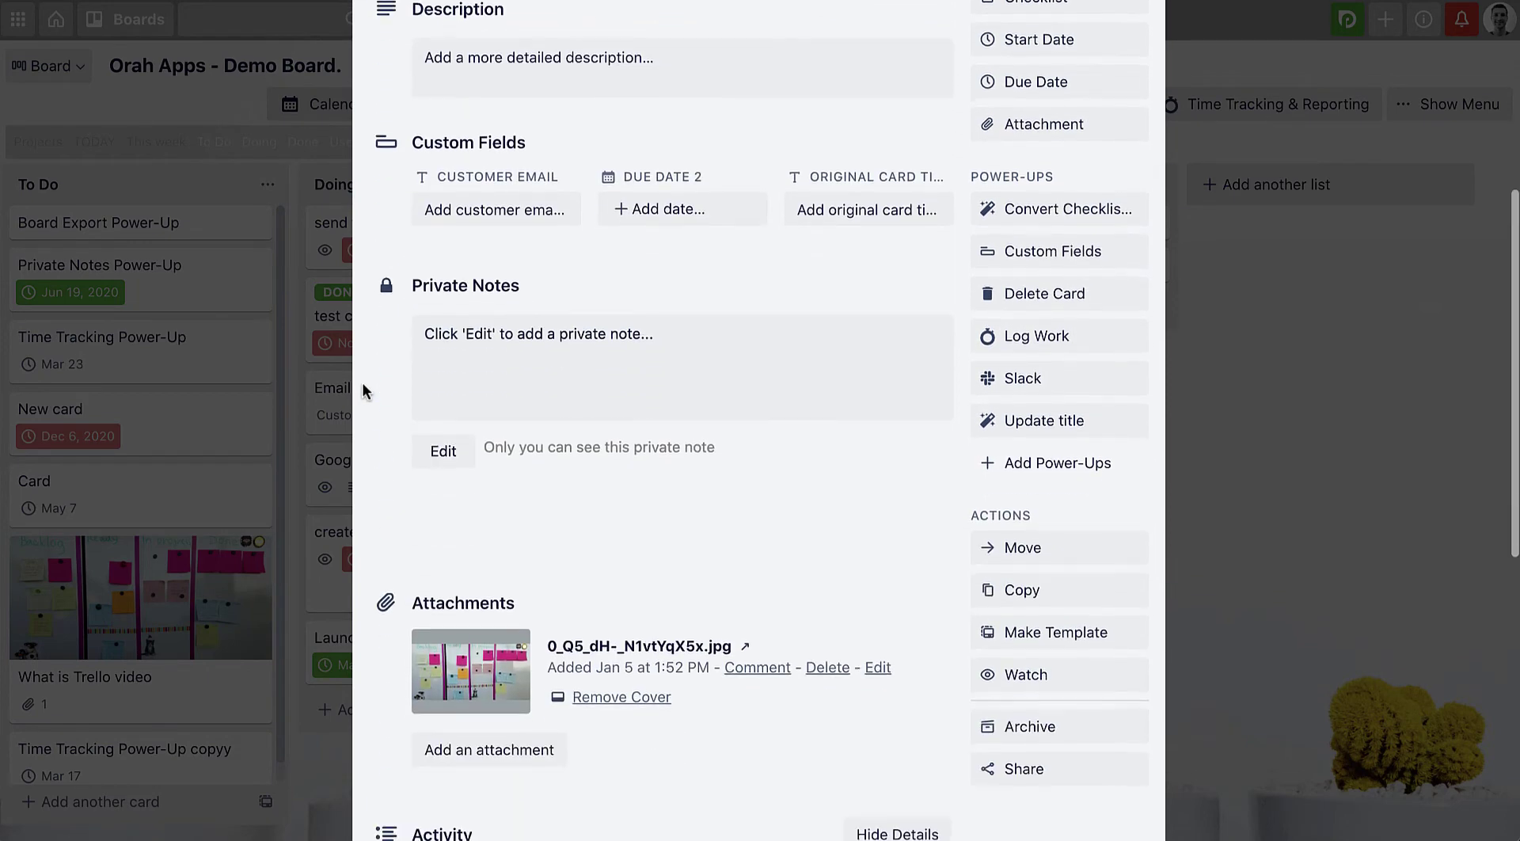
scroll(363, 390, "down", 3)
scroll(363, 391, "up", 3)
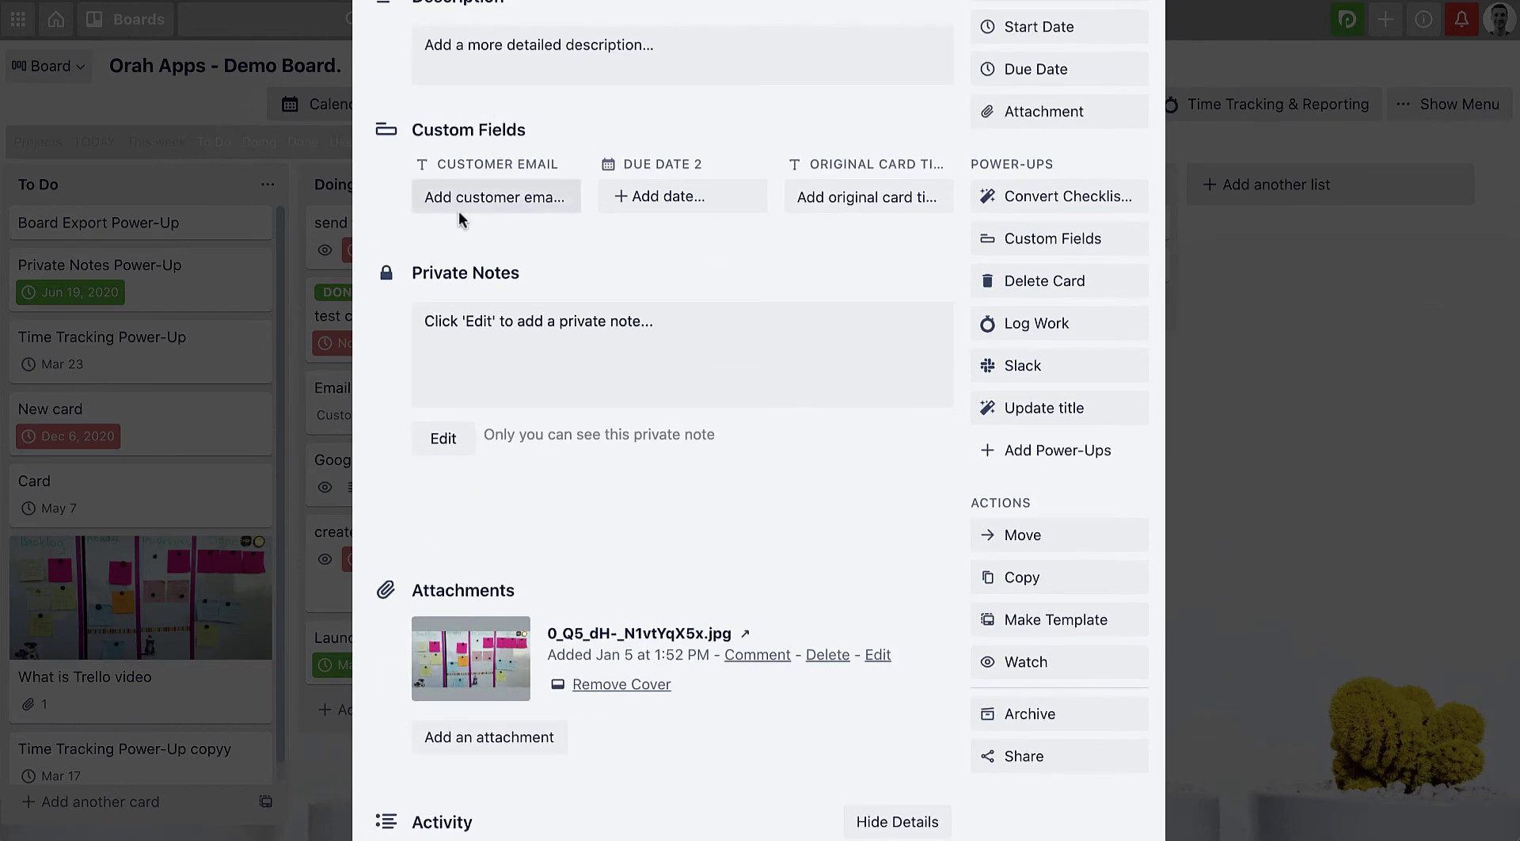
scroll(373, 421, "down", 6)
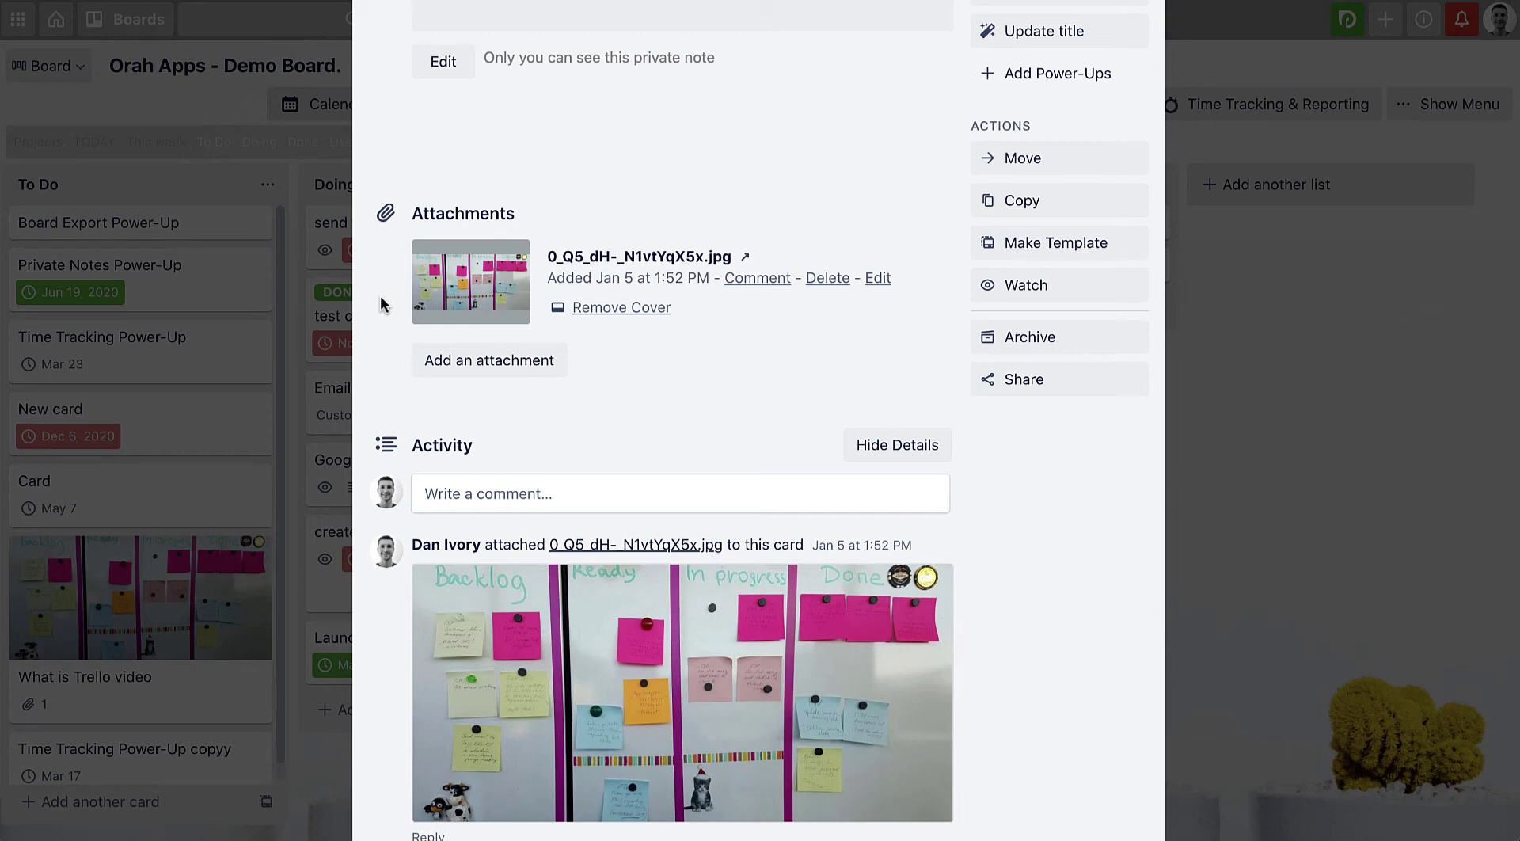
scroll(380, 303, "down", 3)
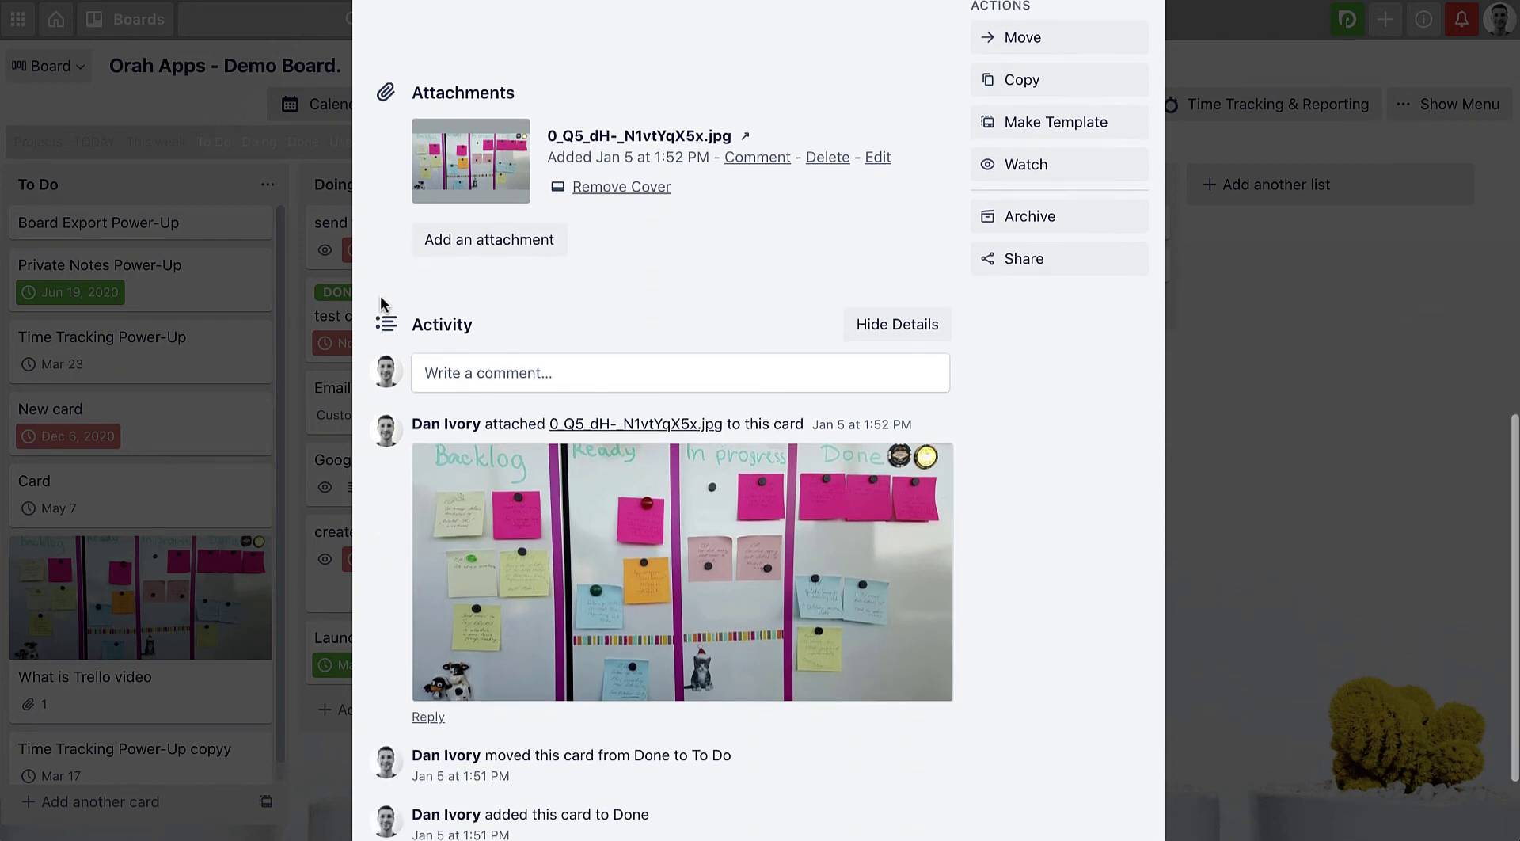
left_click(496, 241)
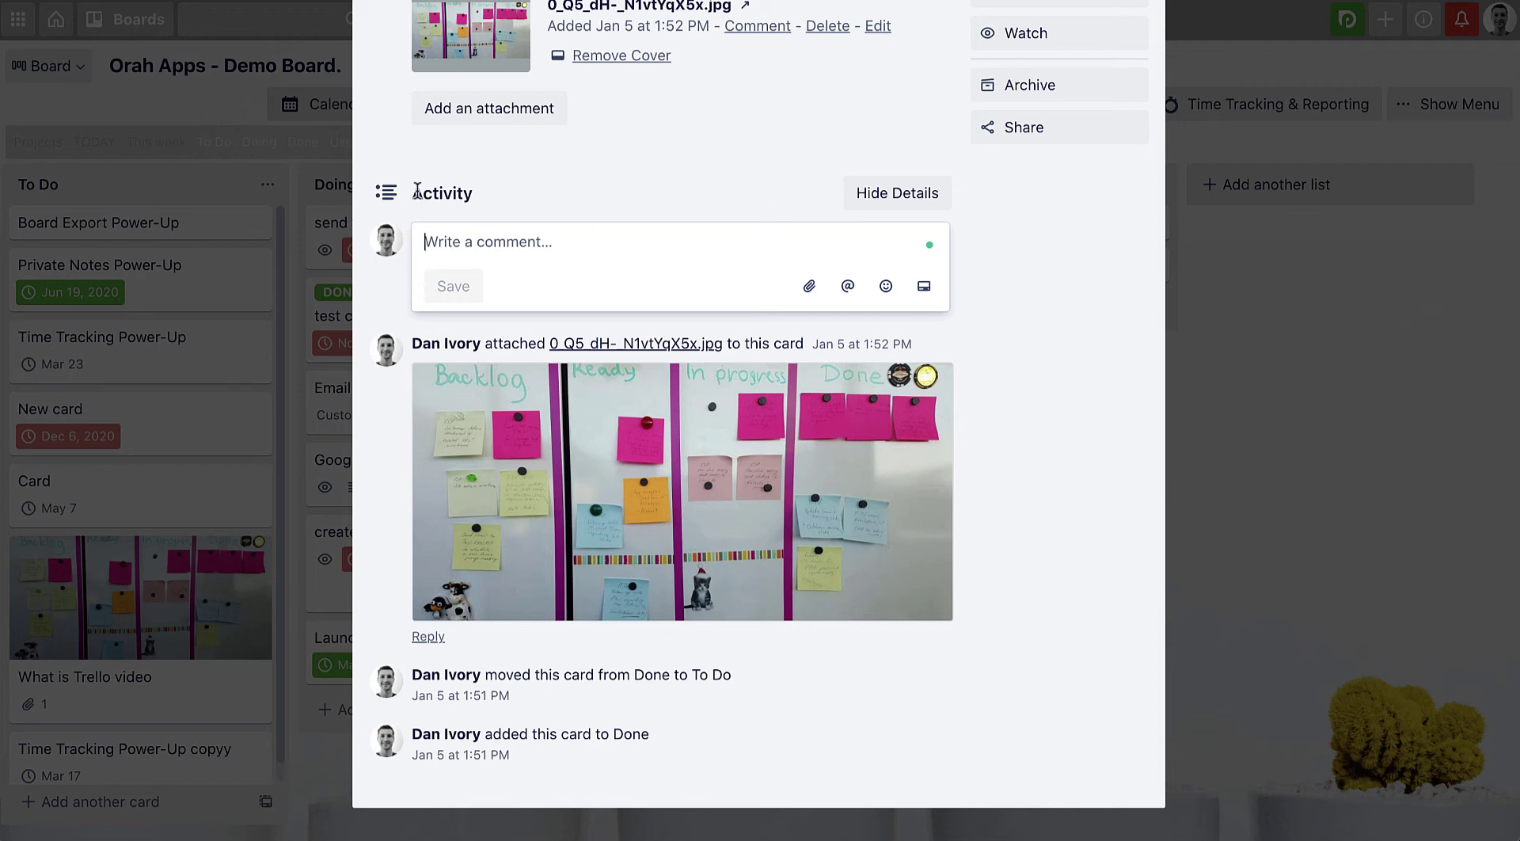
Toggle the card's activity details off and on, collapse them, and scroll back to the title.
left_click(890, 194)
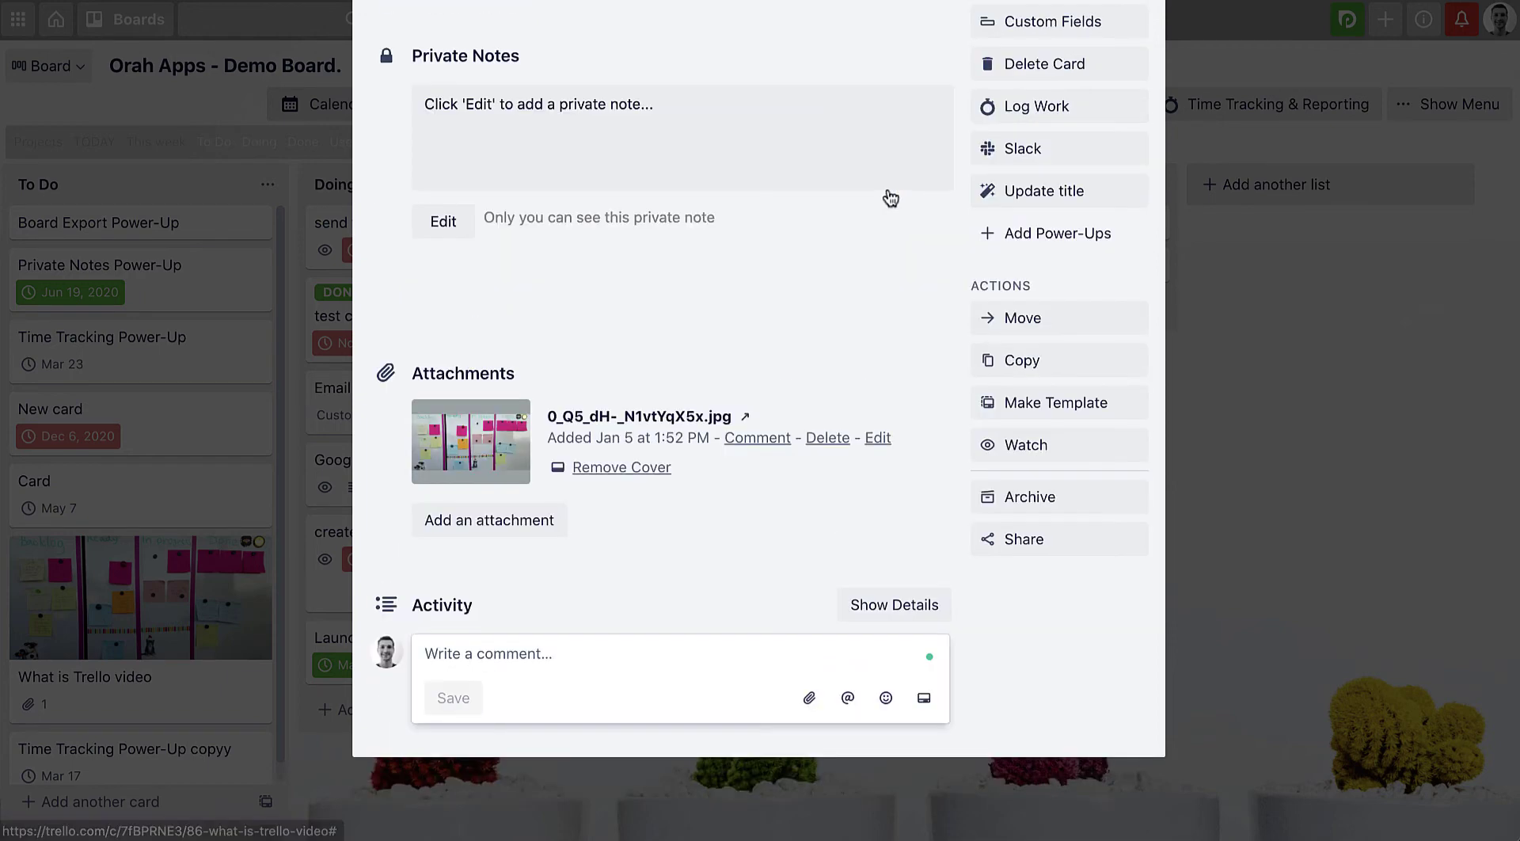
left_click(869, 608)
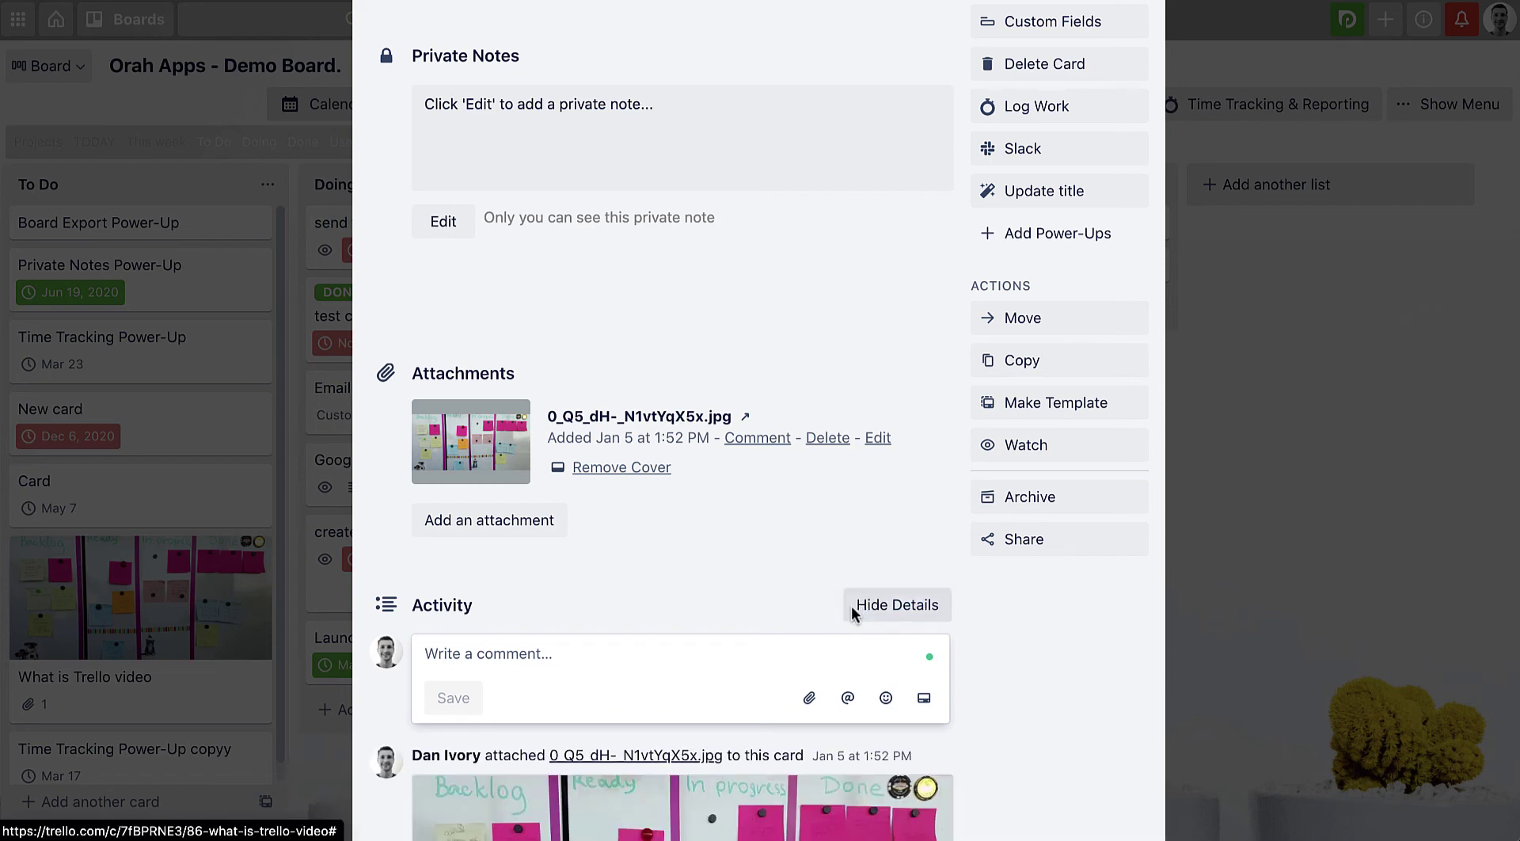
scroll(669, 613, "down", 4)
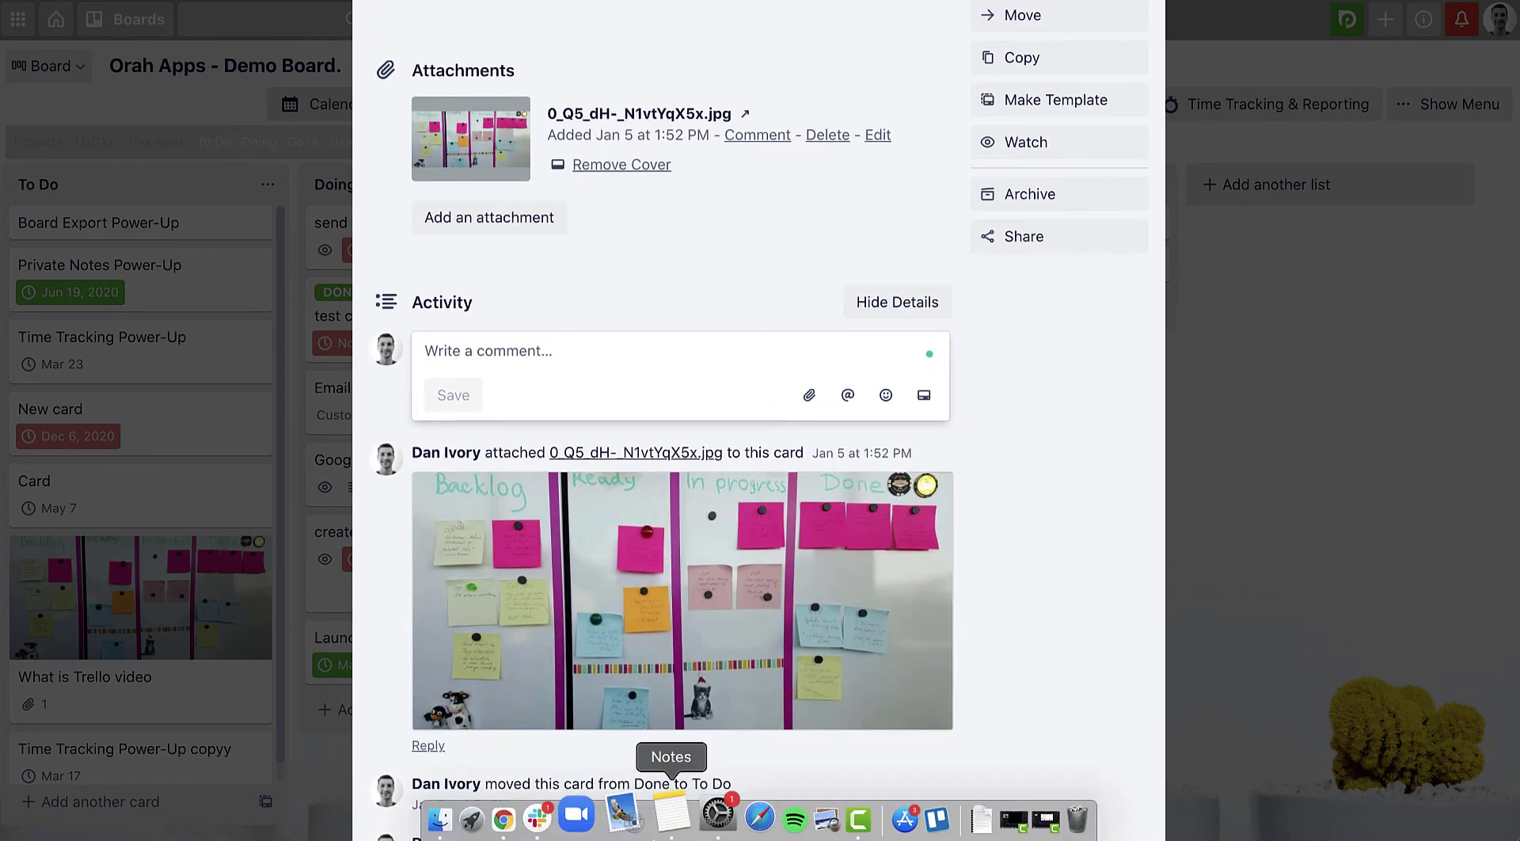
scroll(634, 665, "down", 3)
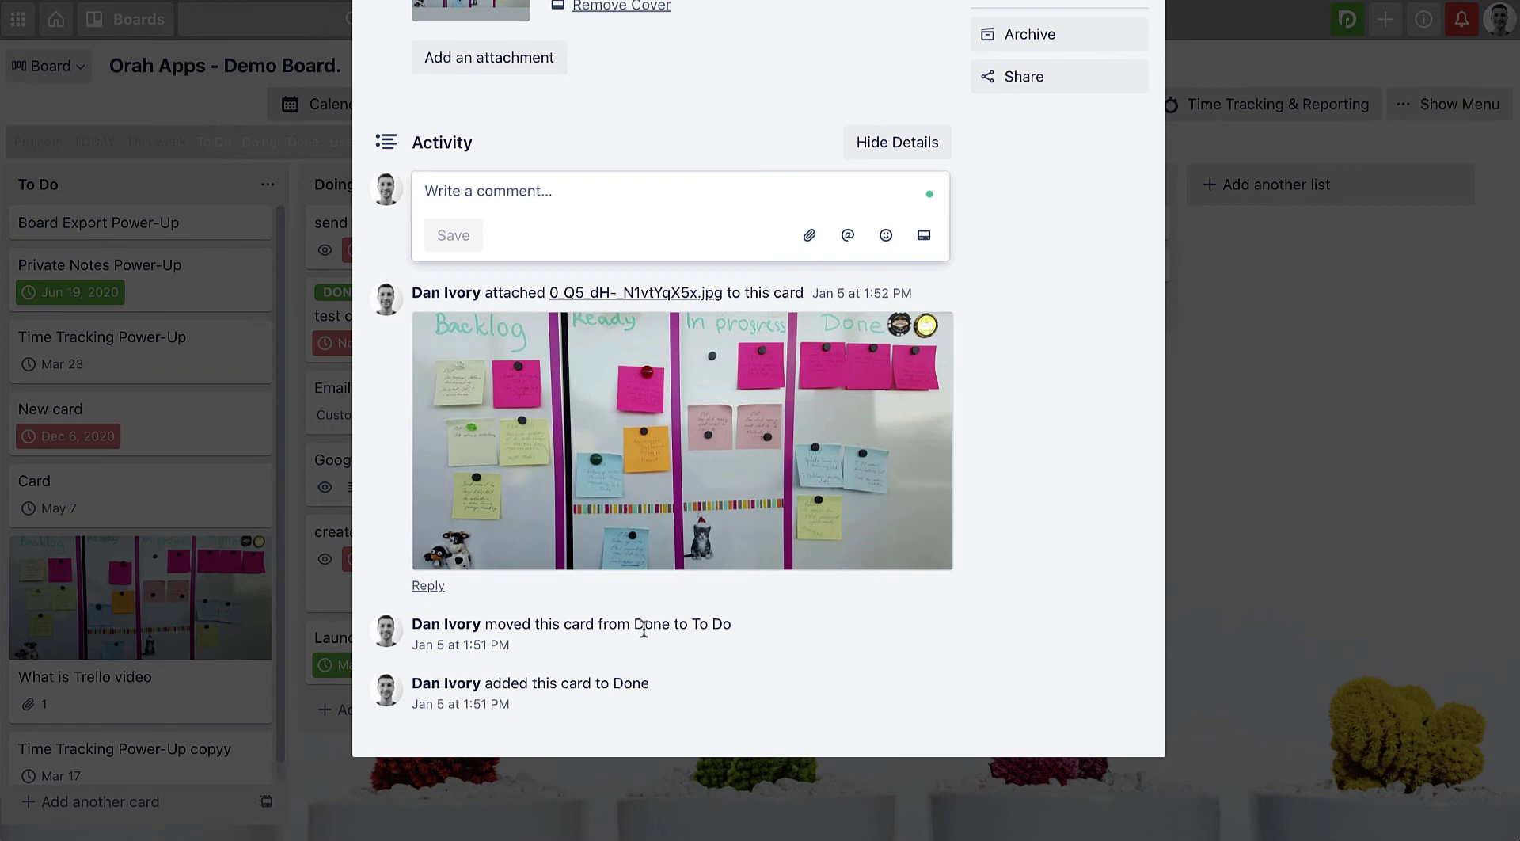
scroll(799, 638, "up", 1)
scroll(800, 634, "up", 3)
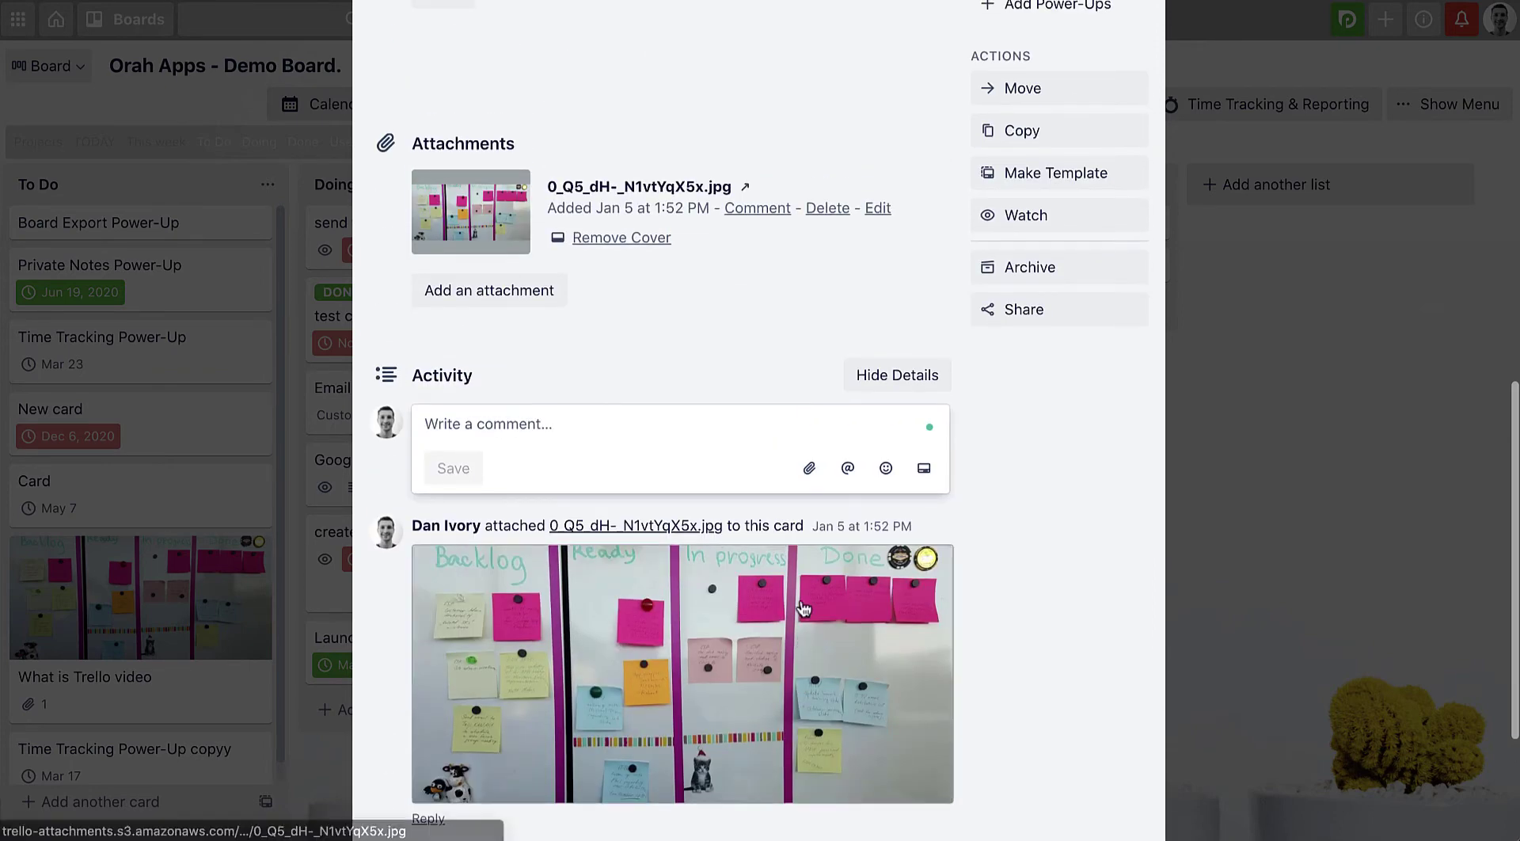
left_click(882, 380)
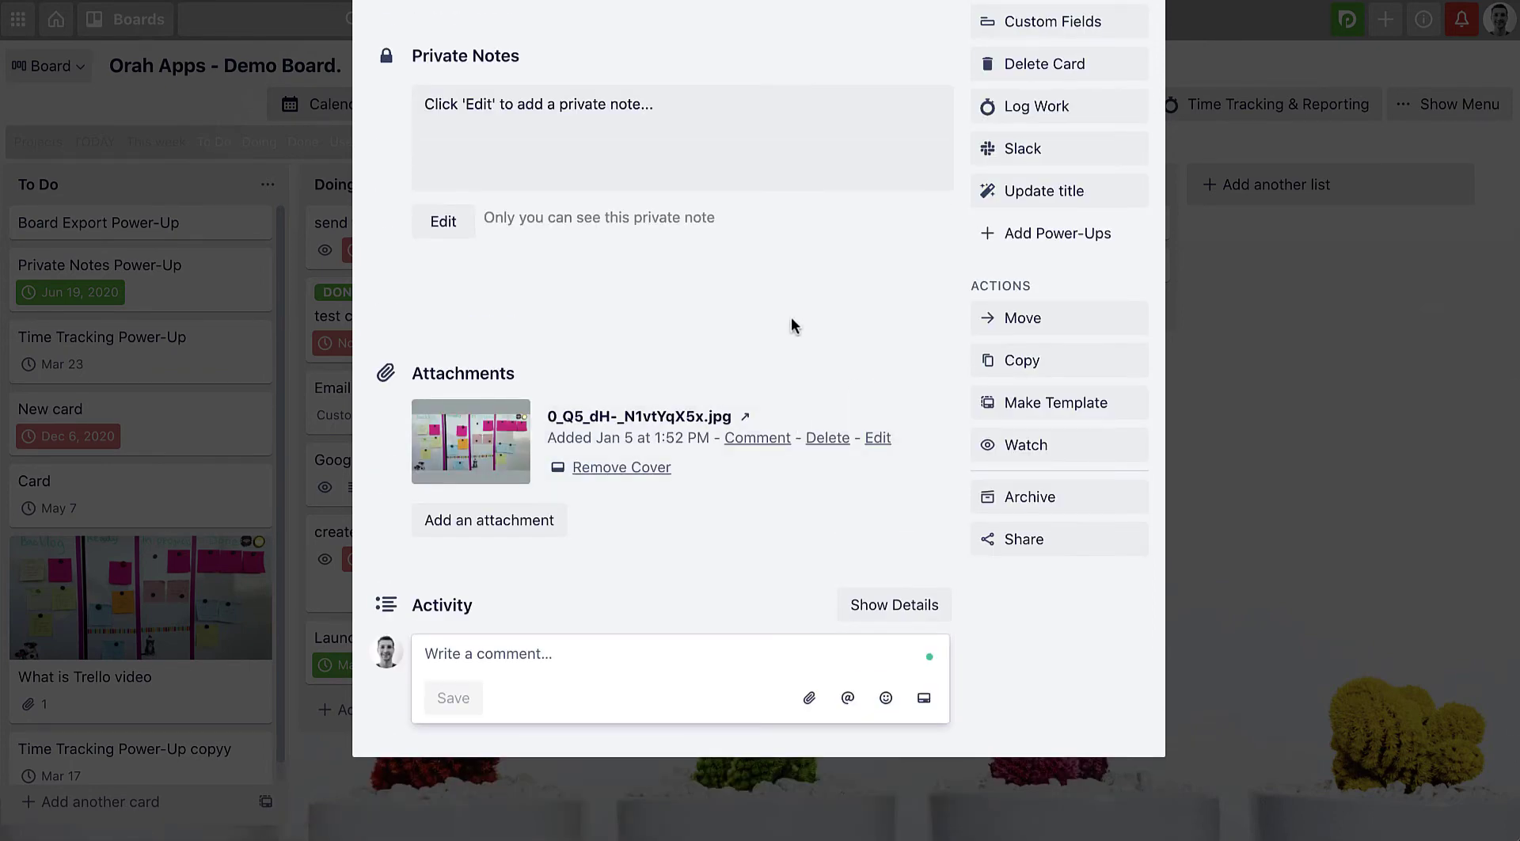
scroll(902, 321, "up", 5)
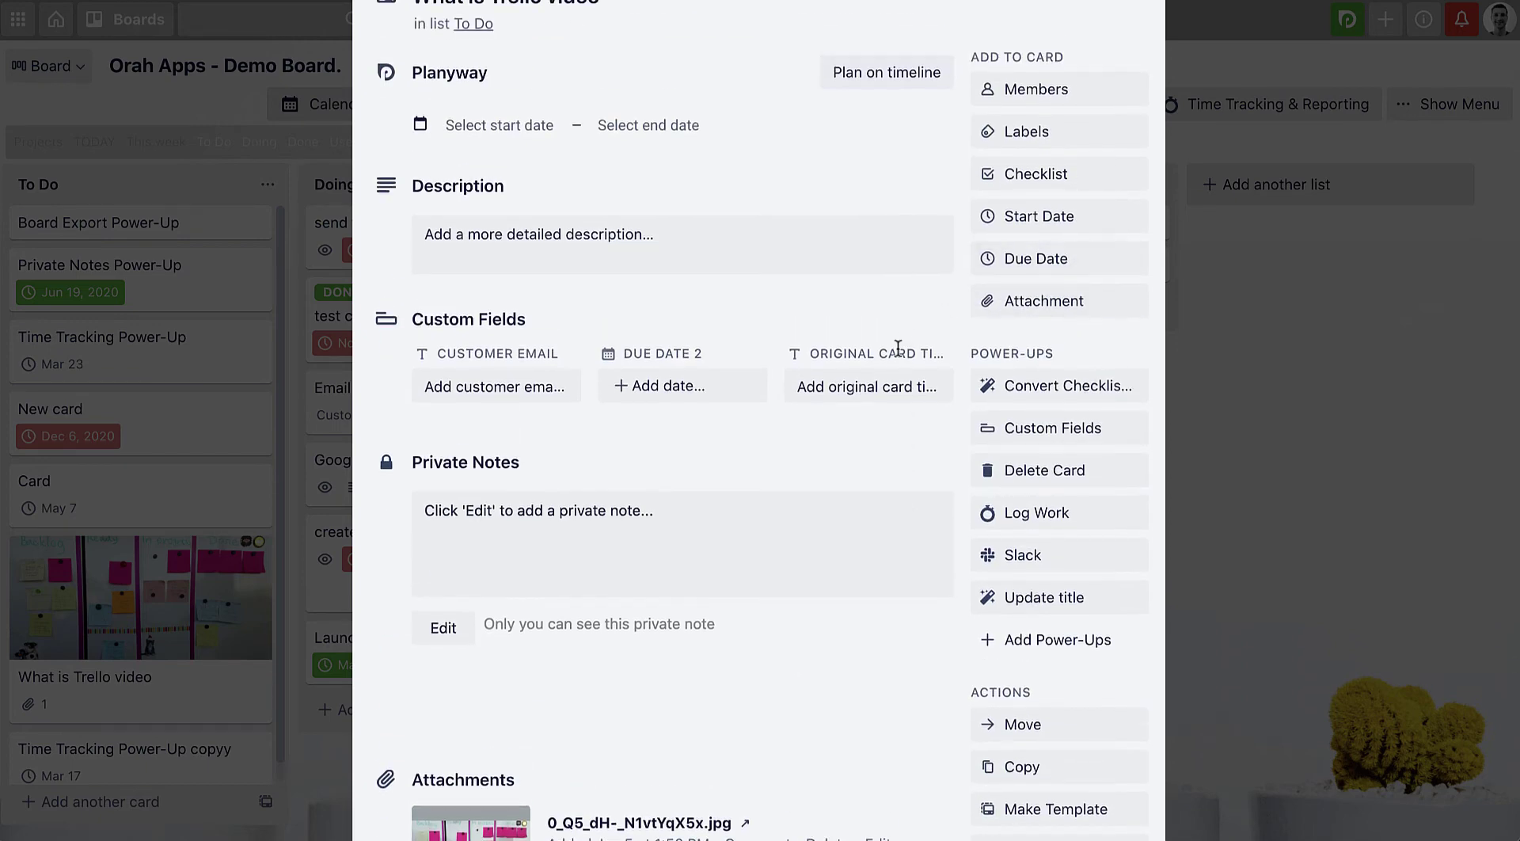
scroll(1030, 257, "up", 2)
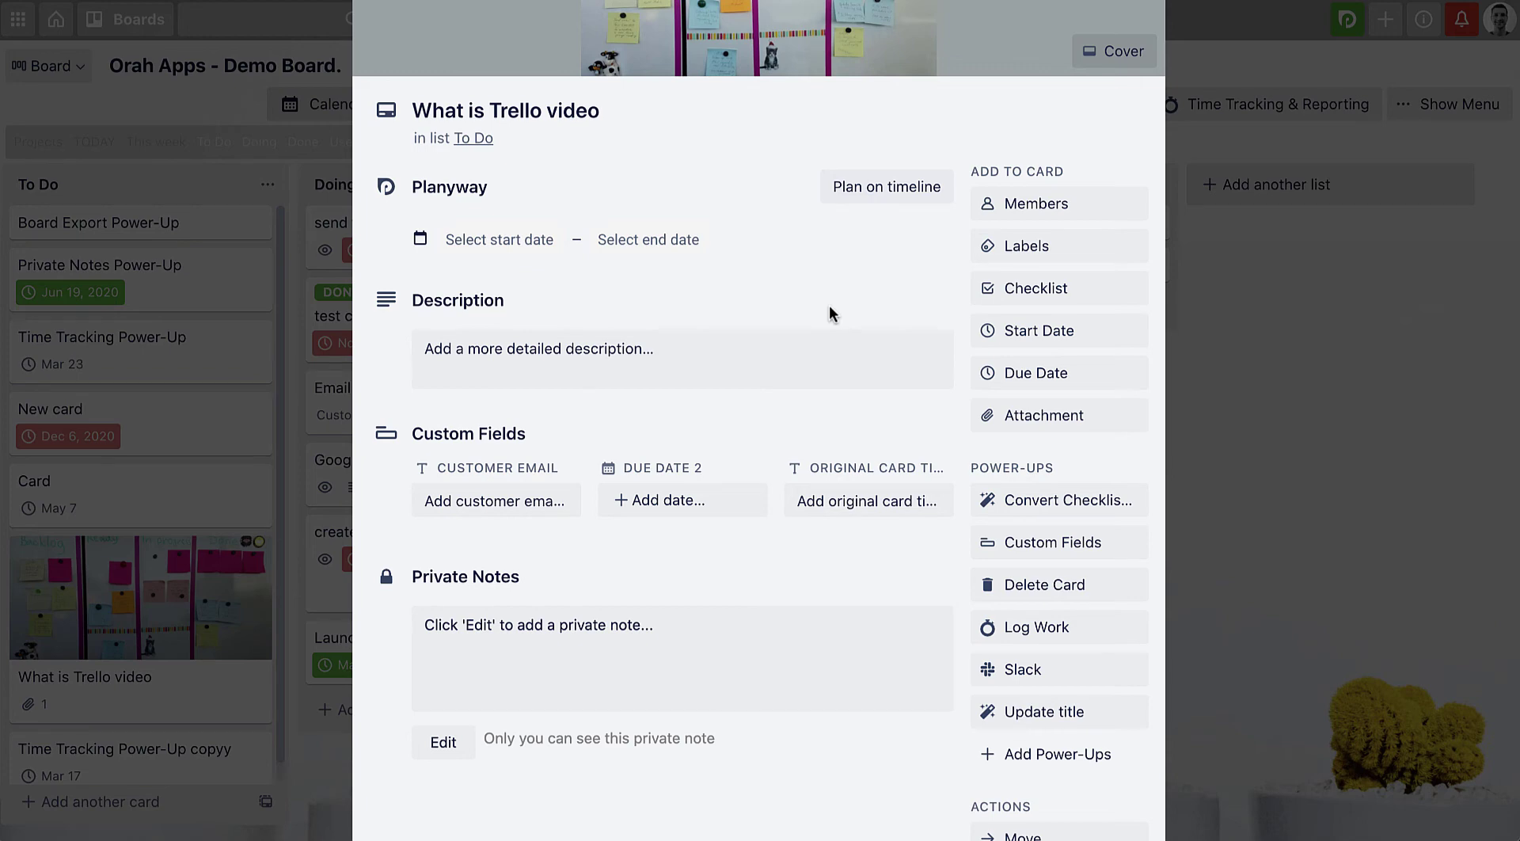
Save a Jan 13, 9:05 AM due date on the card with a 1 Day Before reminder.
left_click(1049, 371)
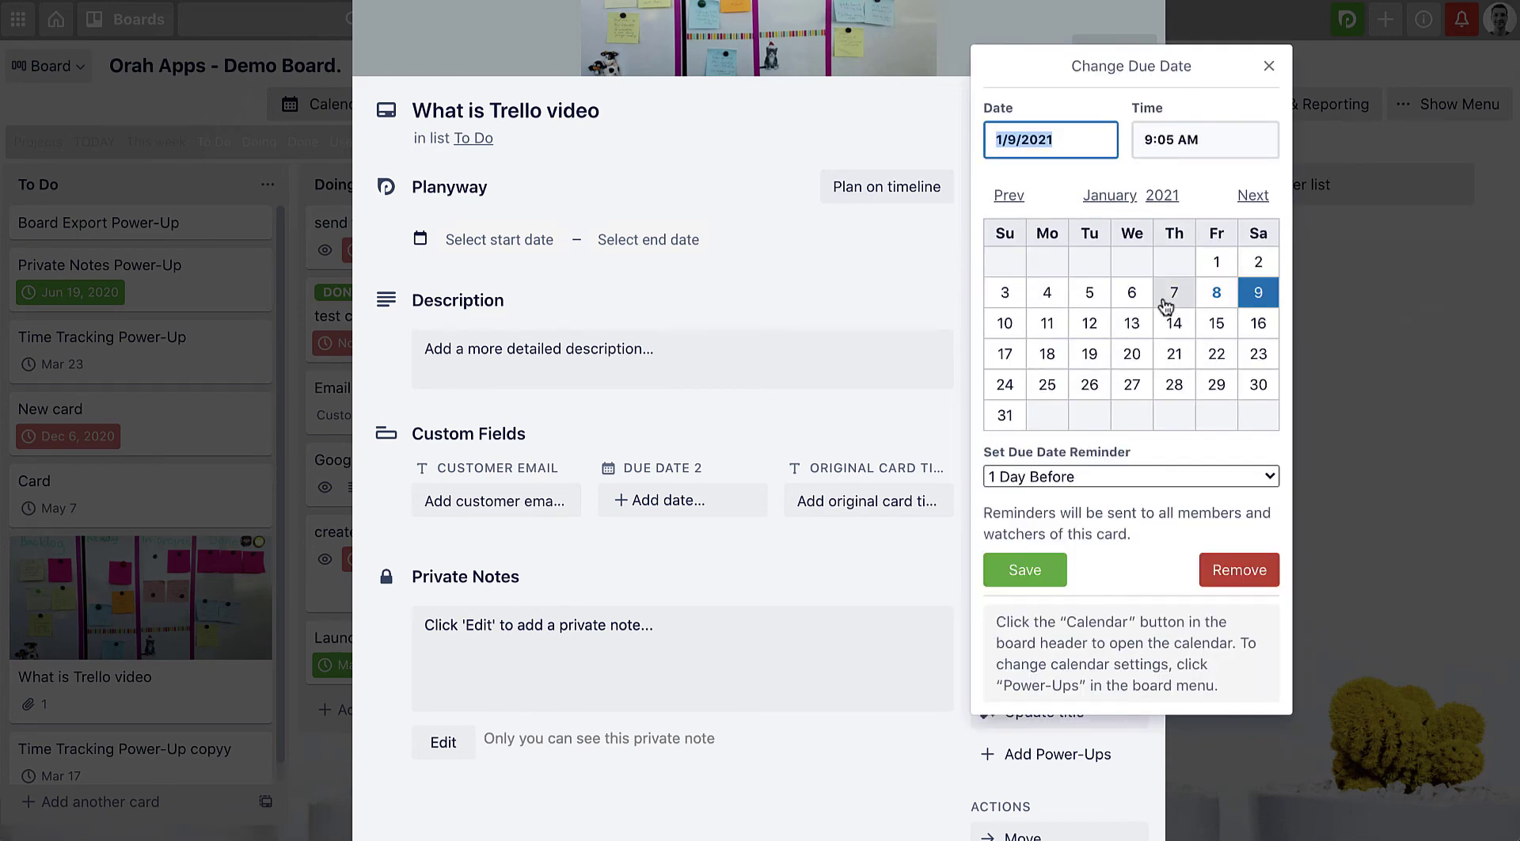
left_click(1132, 323)
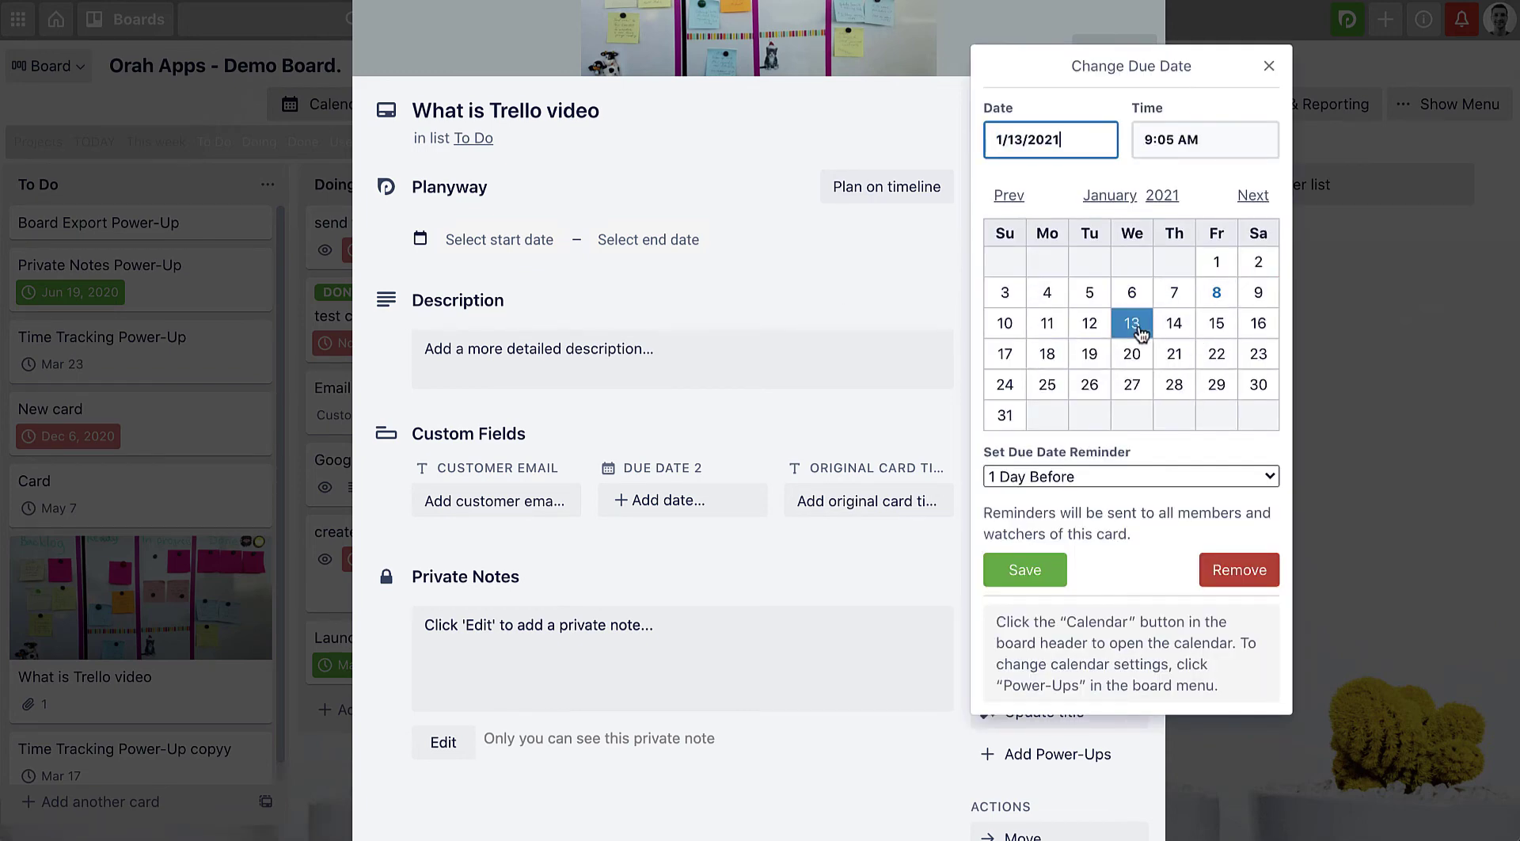
left_click(1035, 476)
left_click(996, 532)
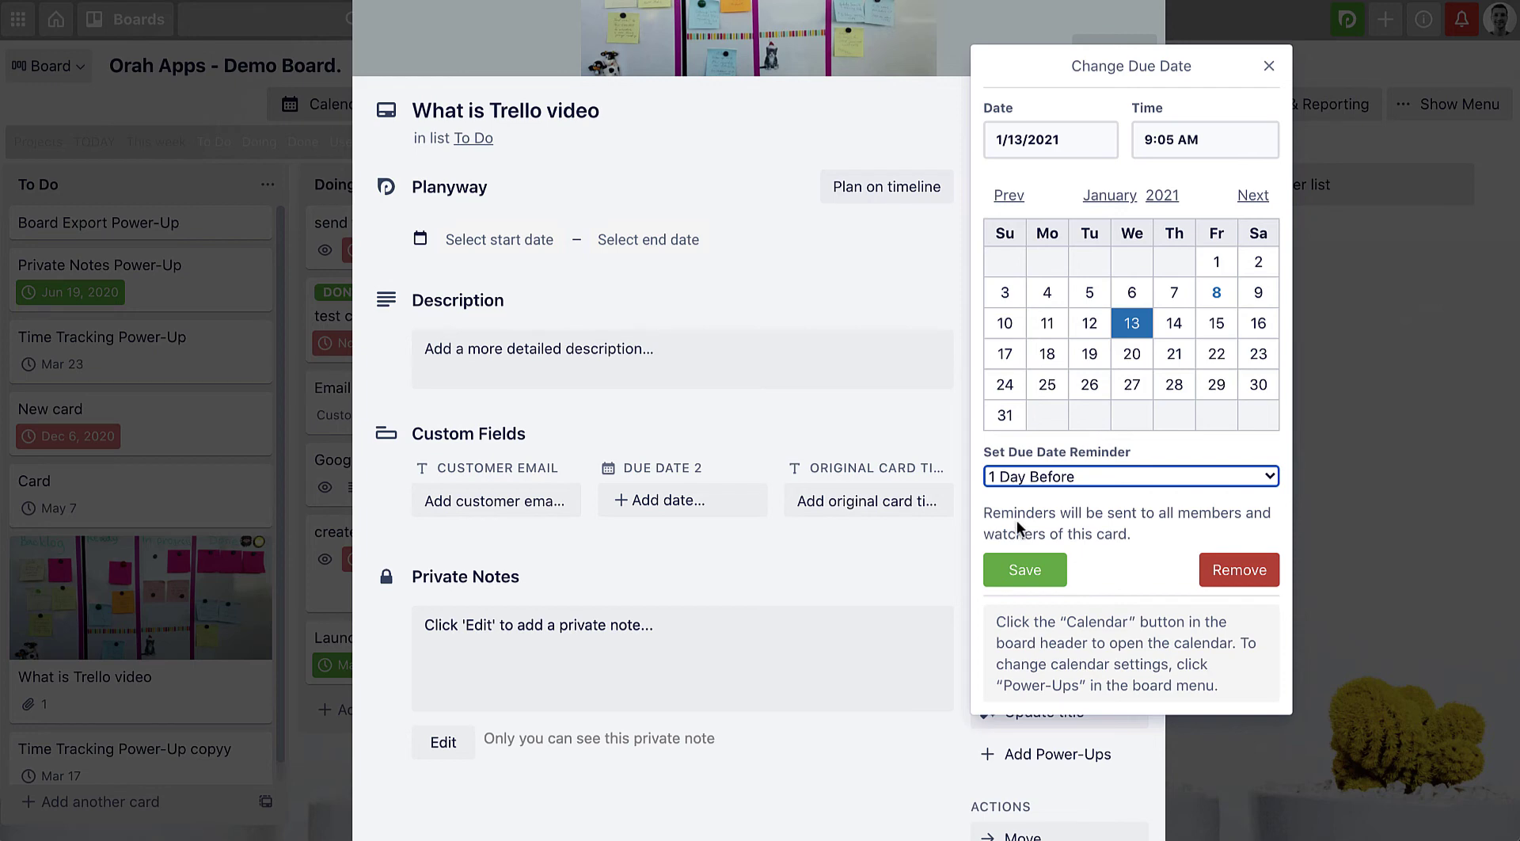
left_click(1025, 567)
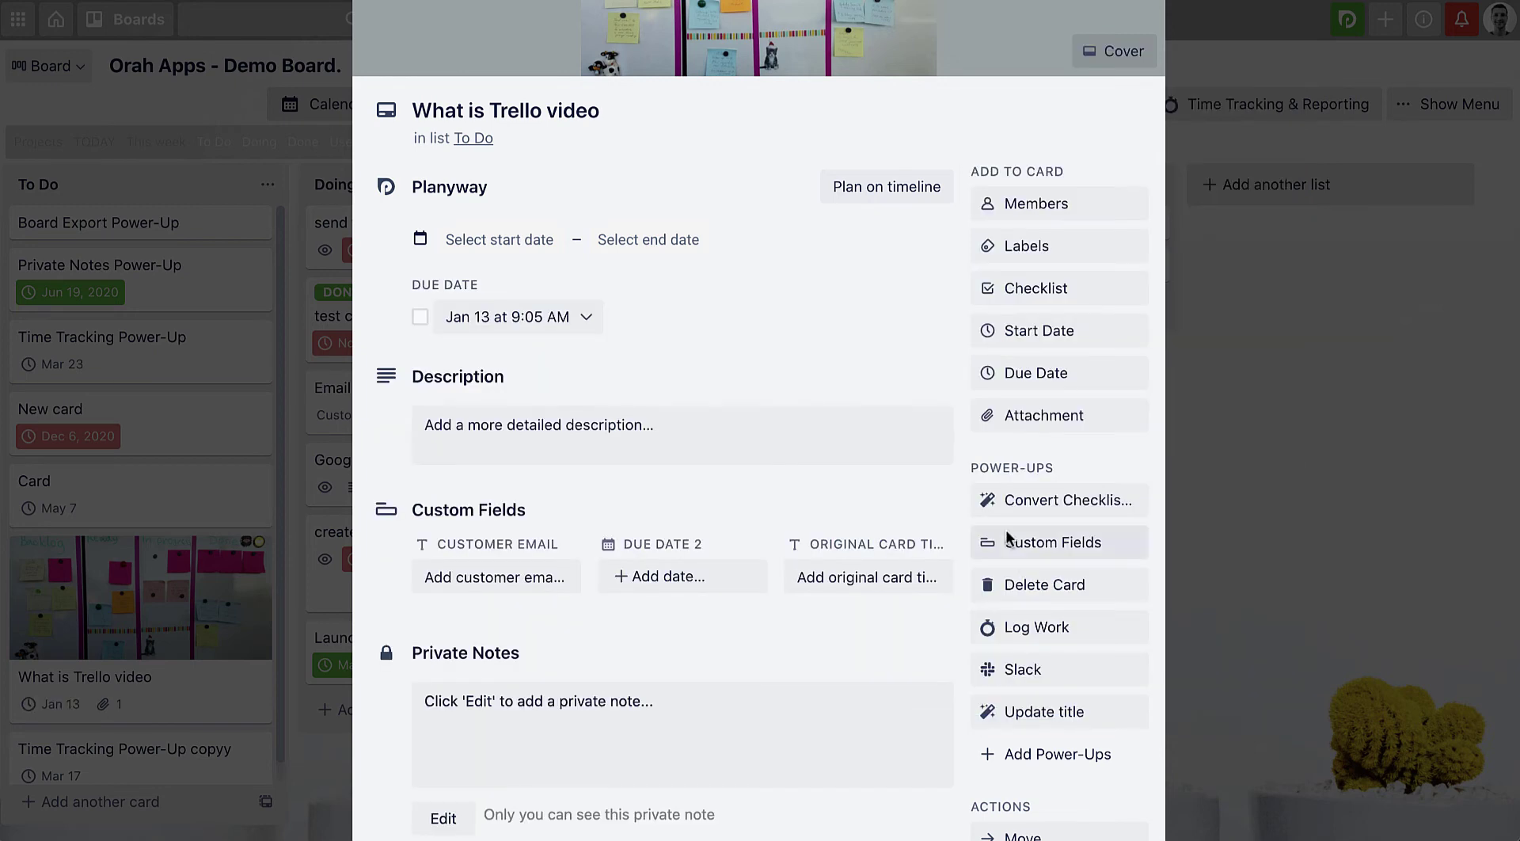
scroll(891, 249, "up", 2)
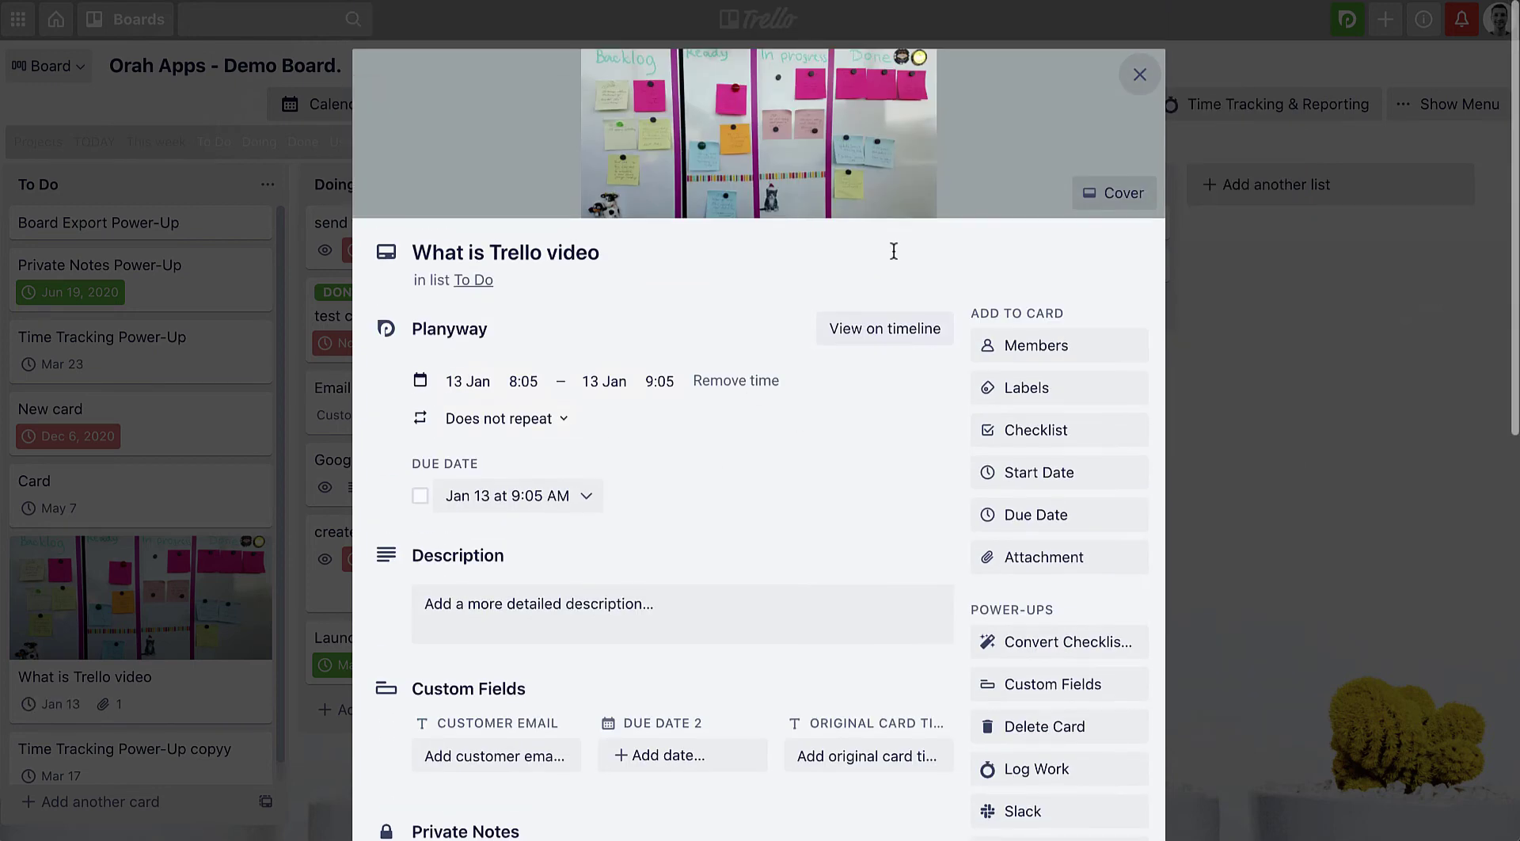
Close the card and bring up the Invite To Board dialog.
left_click(1259, 399)
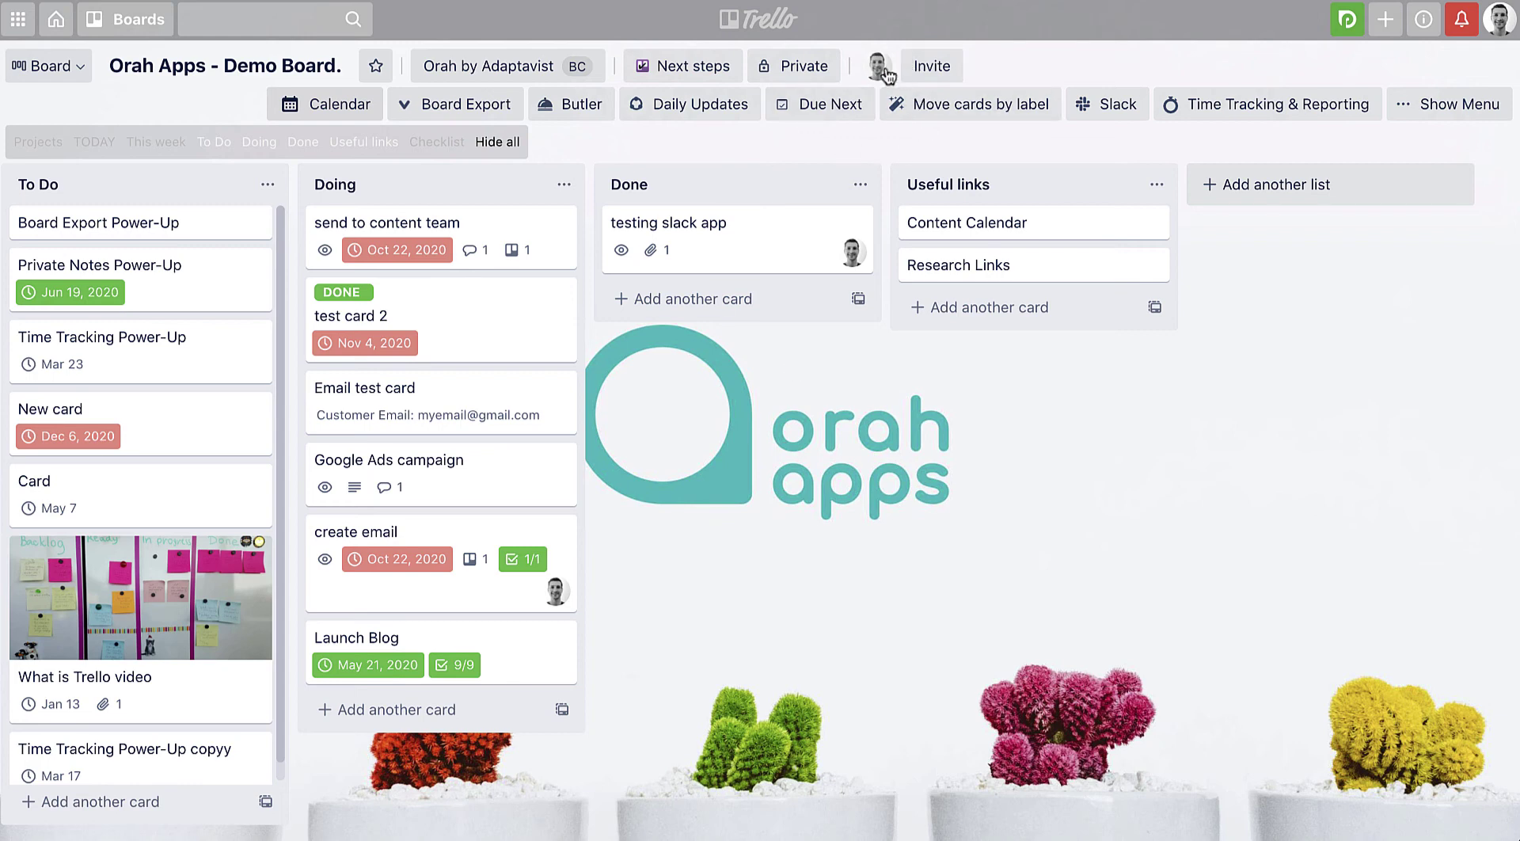
left_click(934, 69)
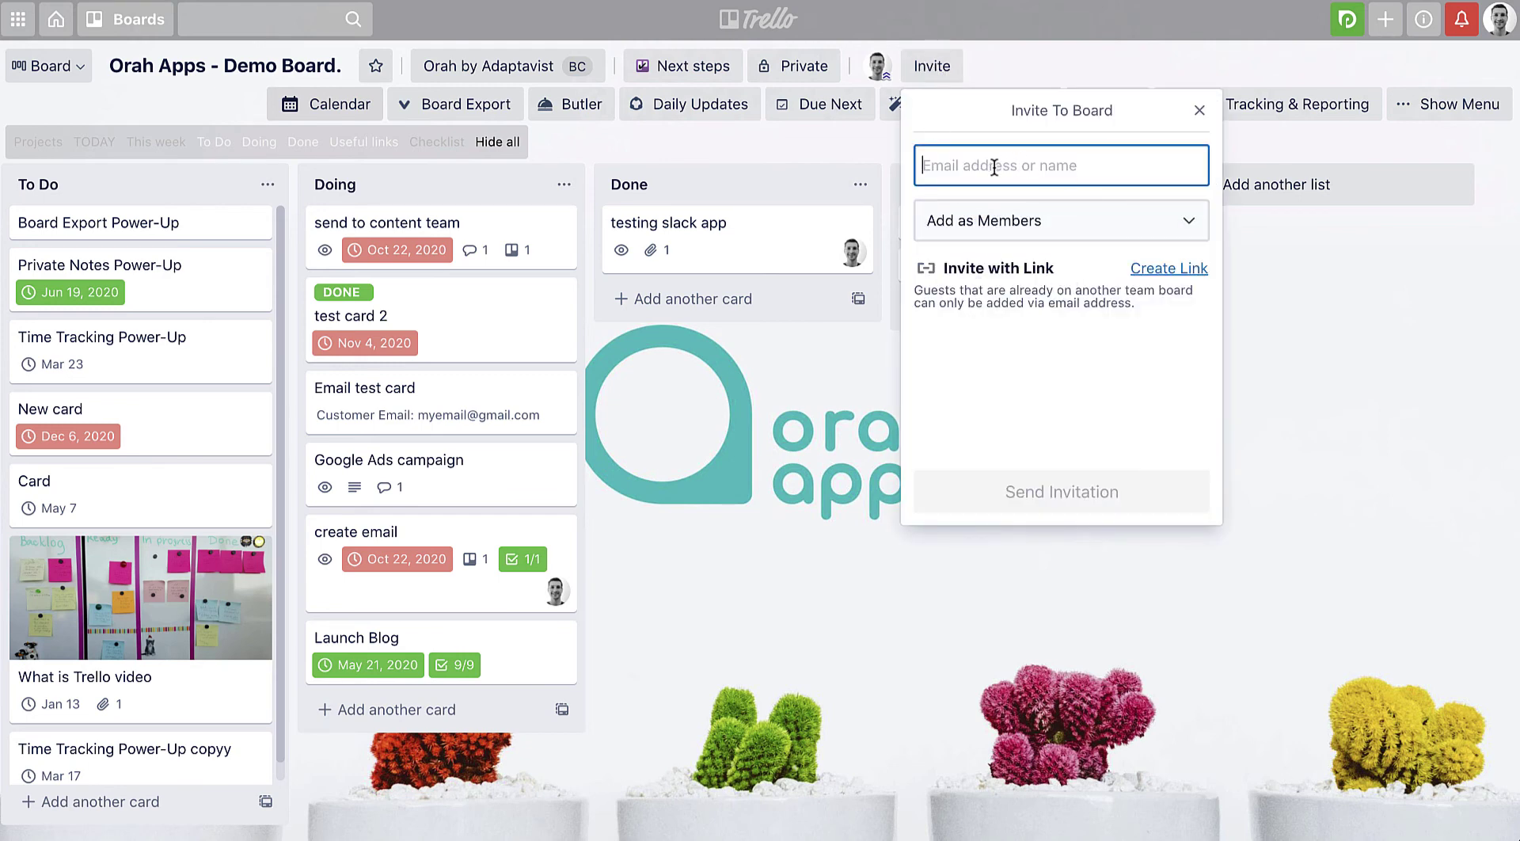
left_click(806, 394)
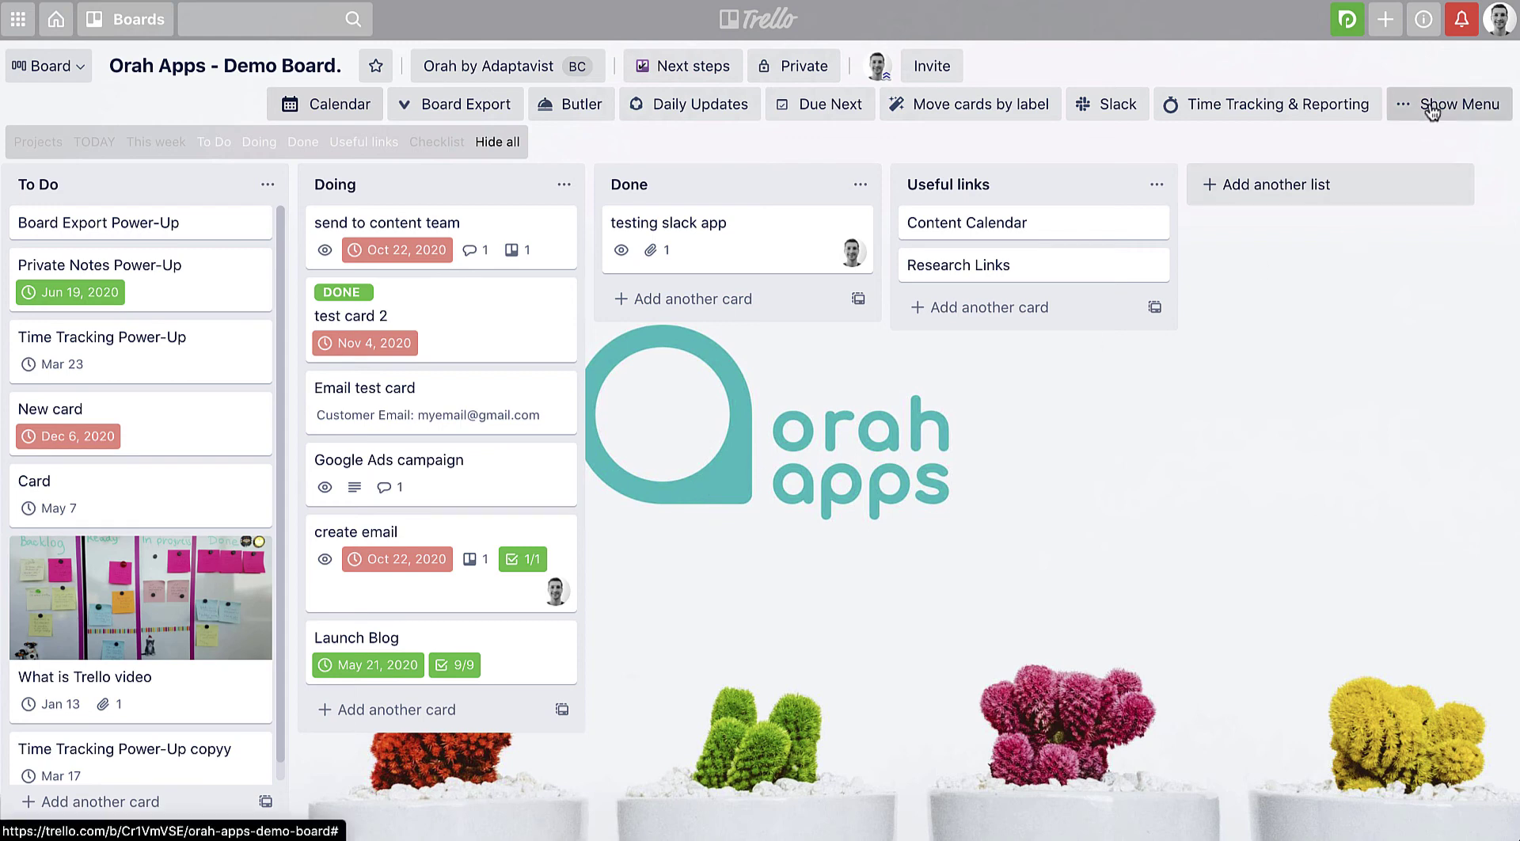
Open the board menu from Show Menu in the board header.
left_click(1432, 109)
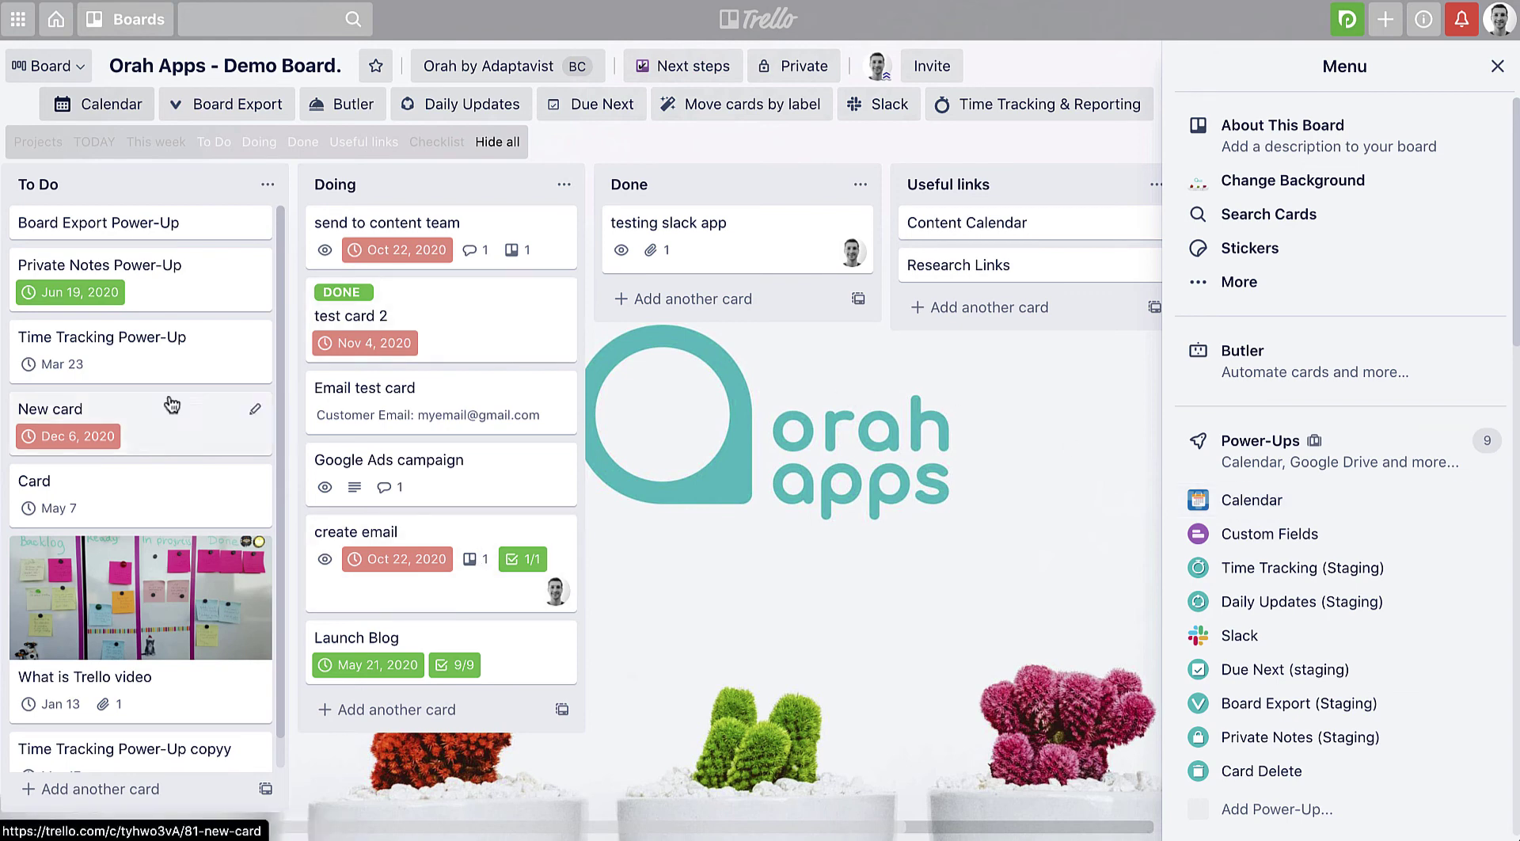
left_click(100, 111)
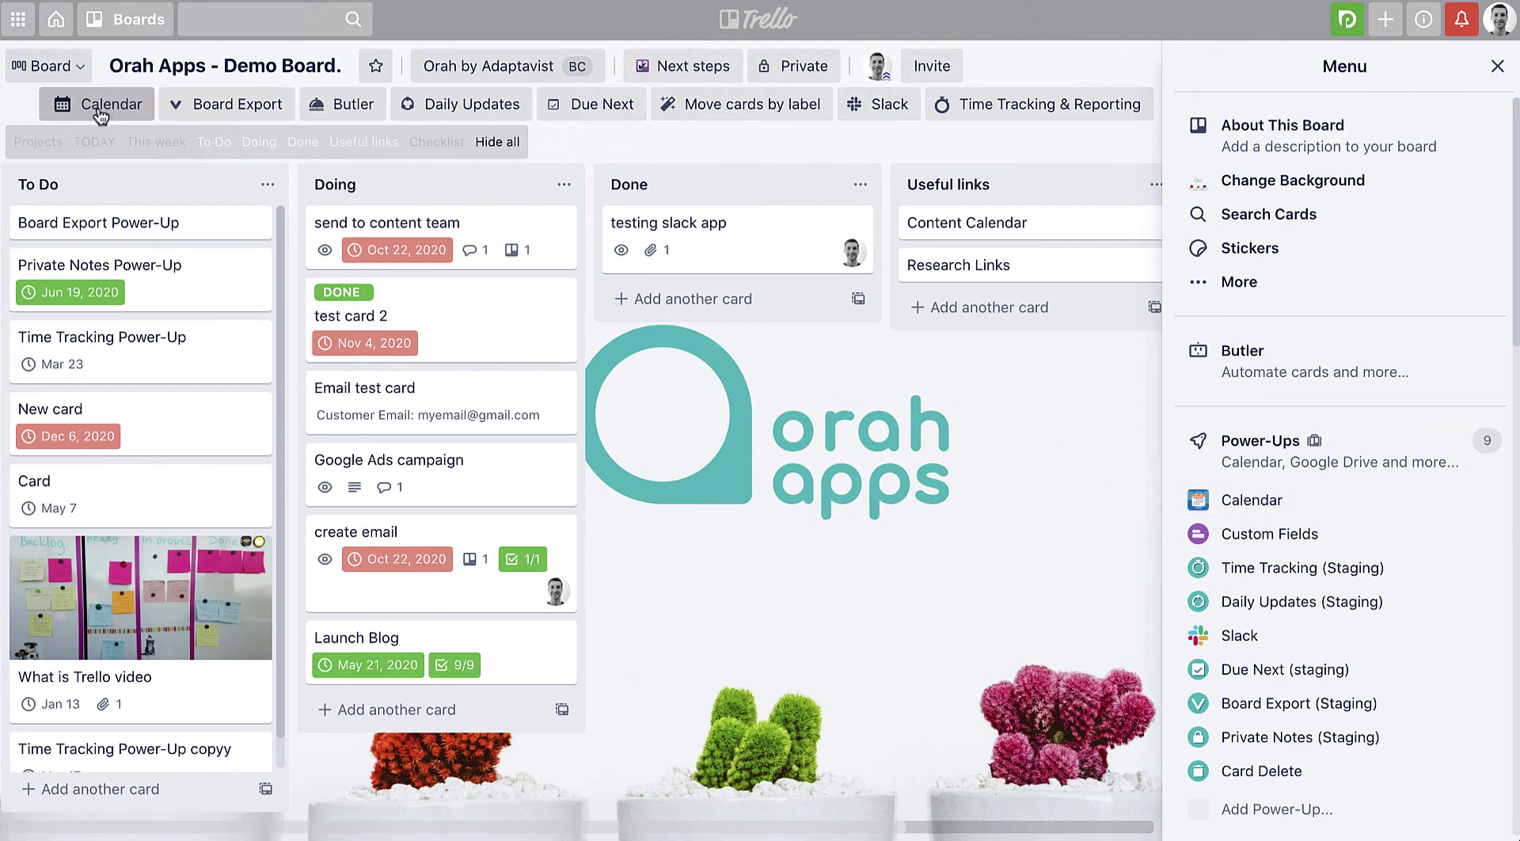
scroll(515, 427, "down", 3)
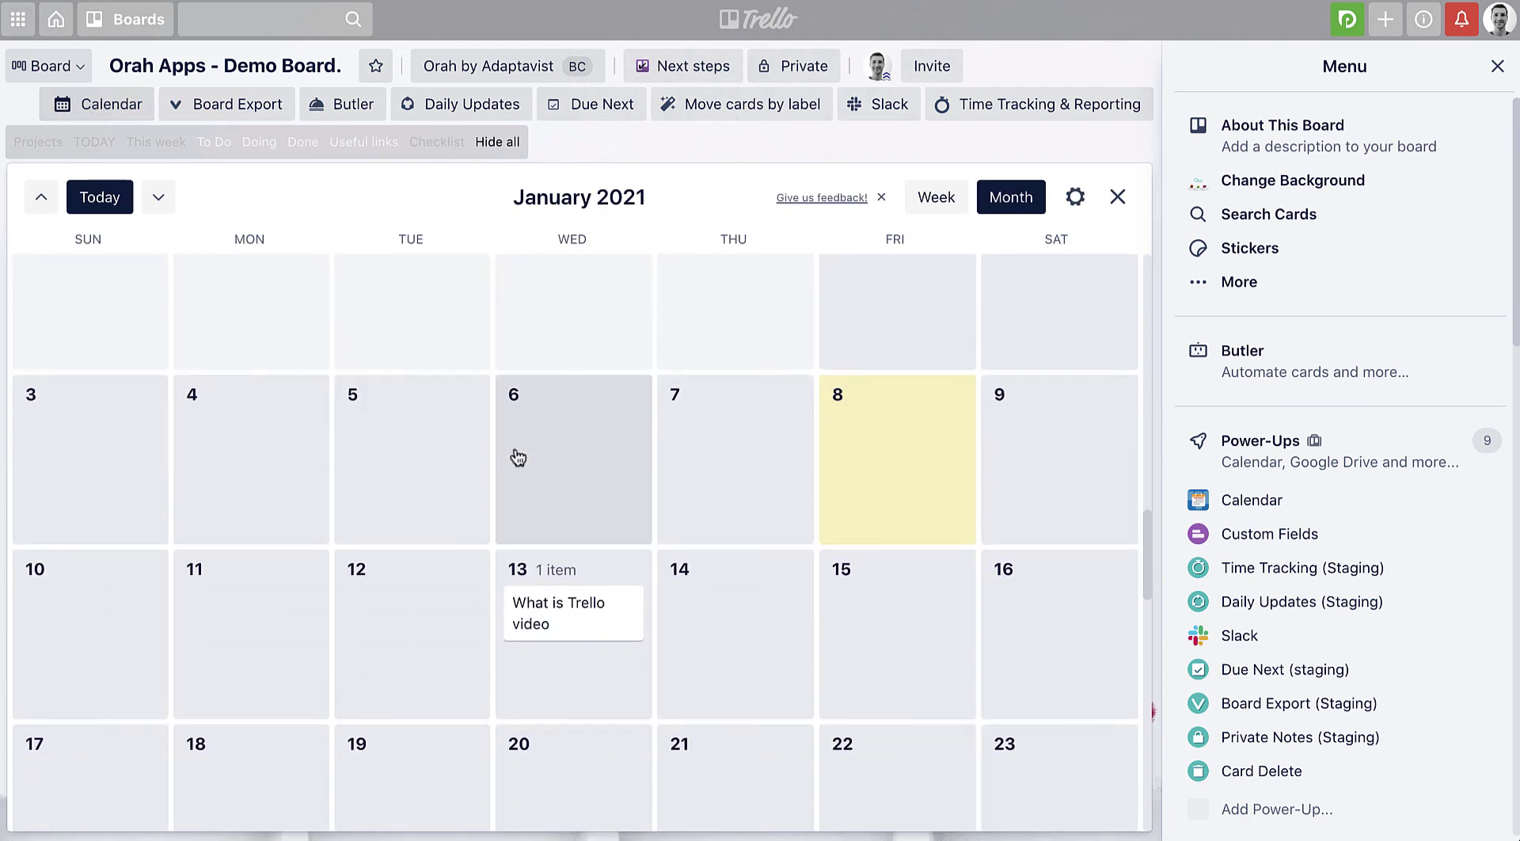
left_click(577, 628)
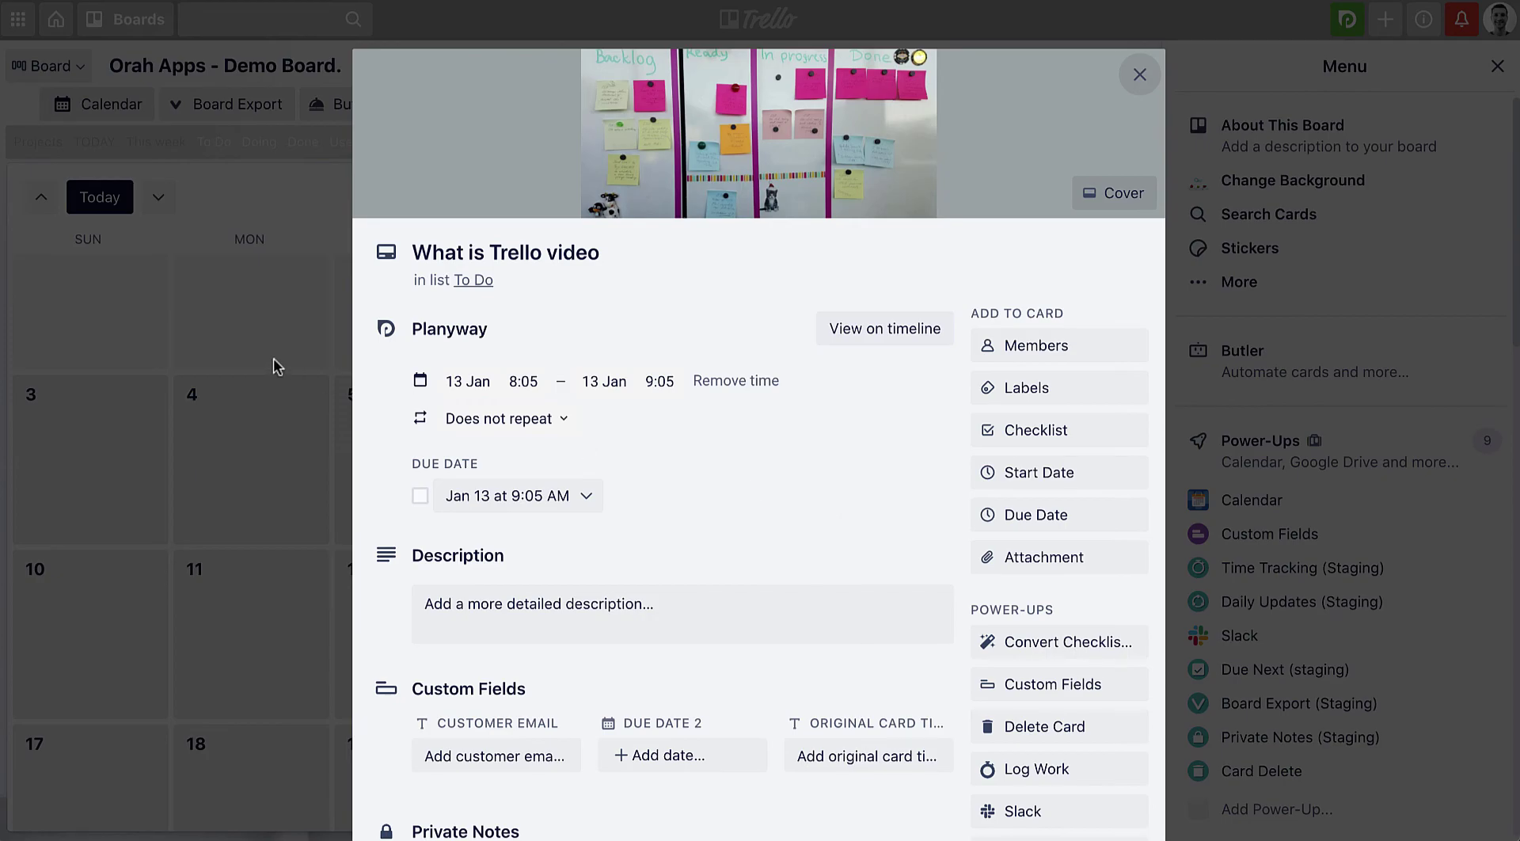
left_click(276, 366)
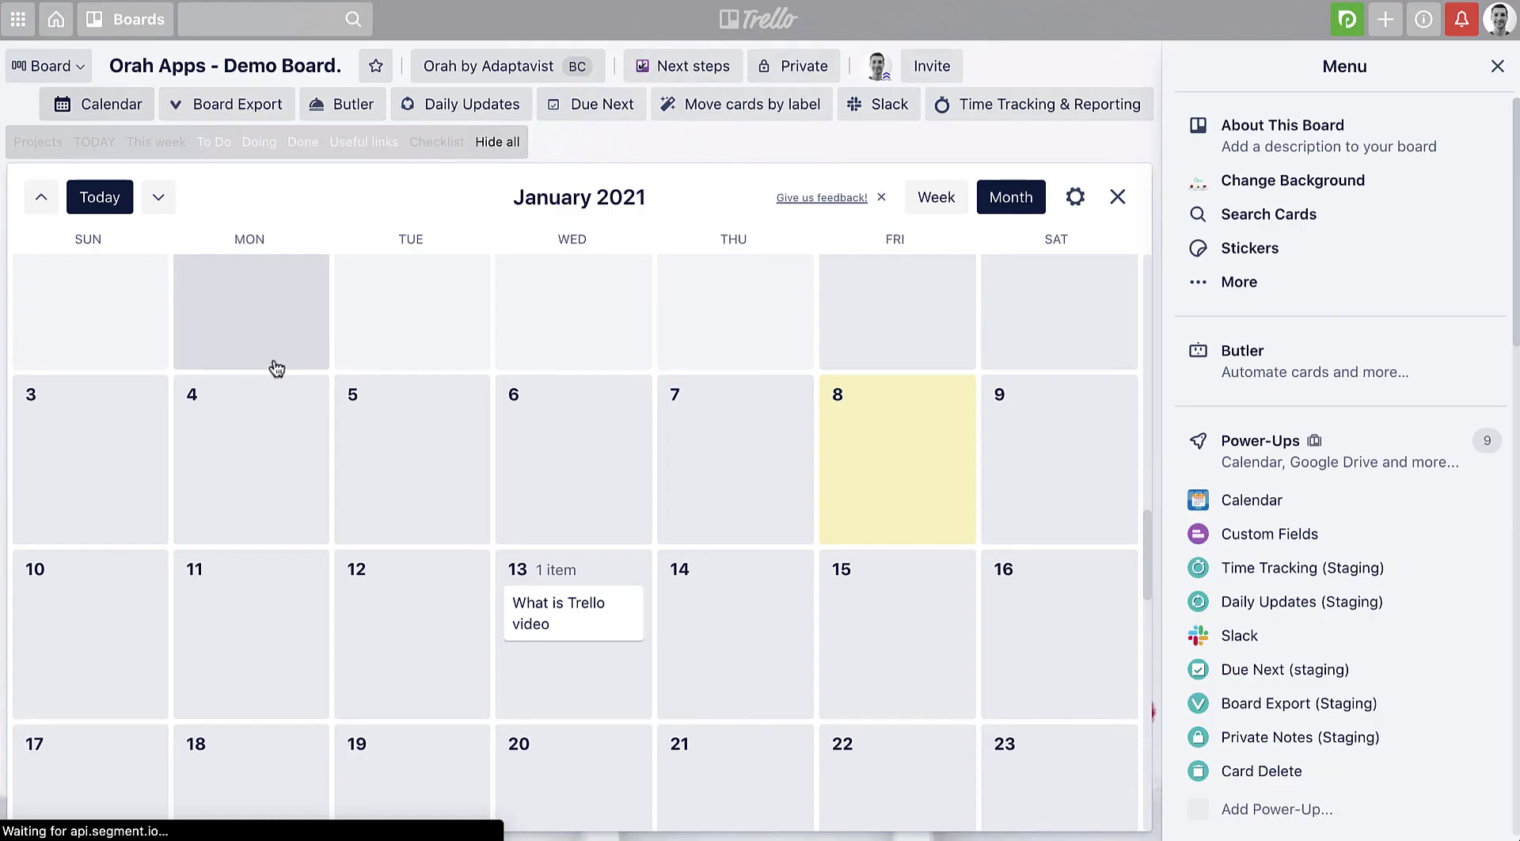
left_click(954, 205)
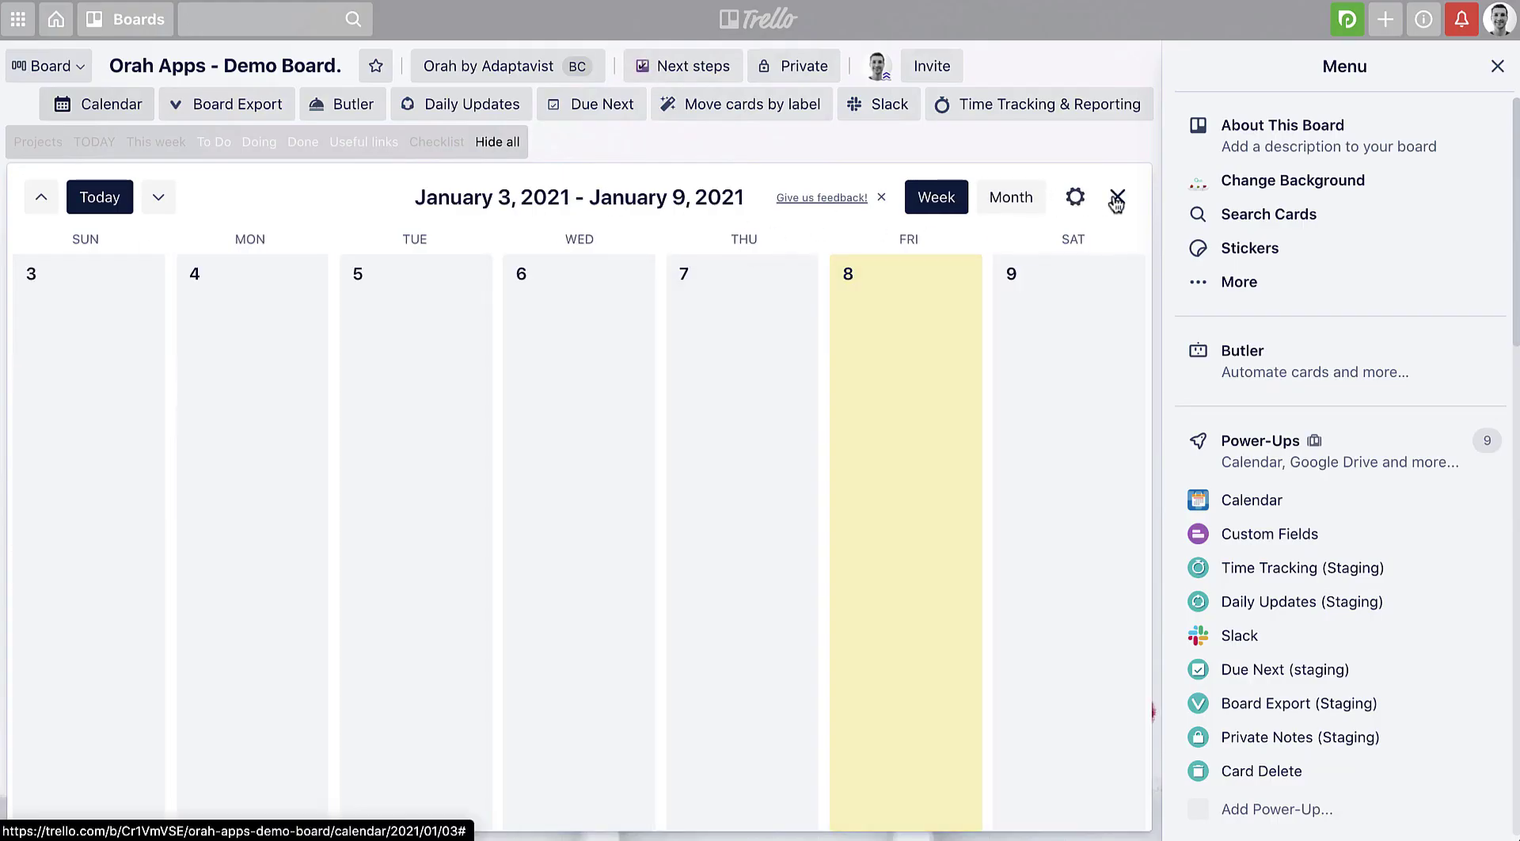
left_click(1116, 198)
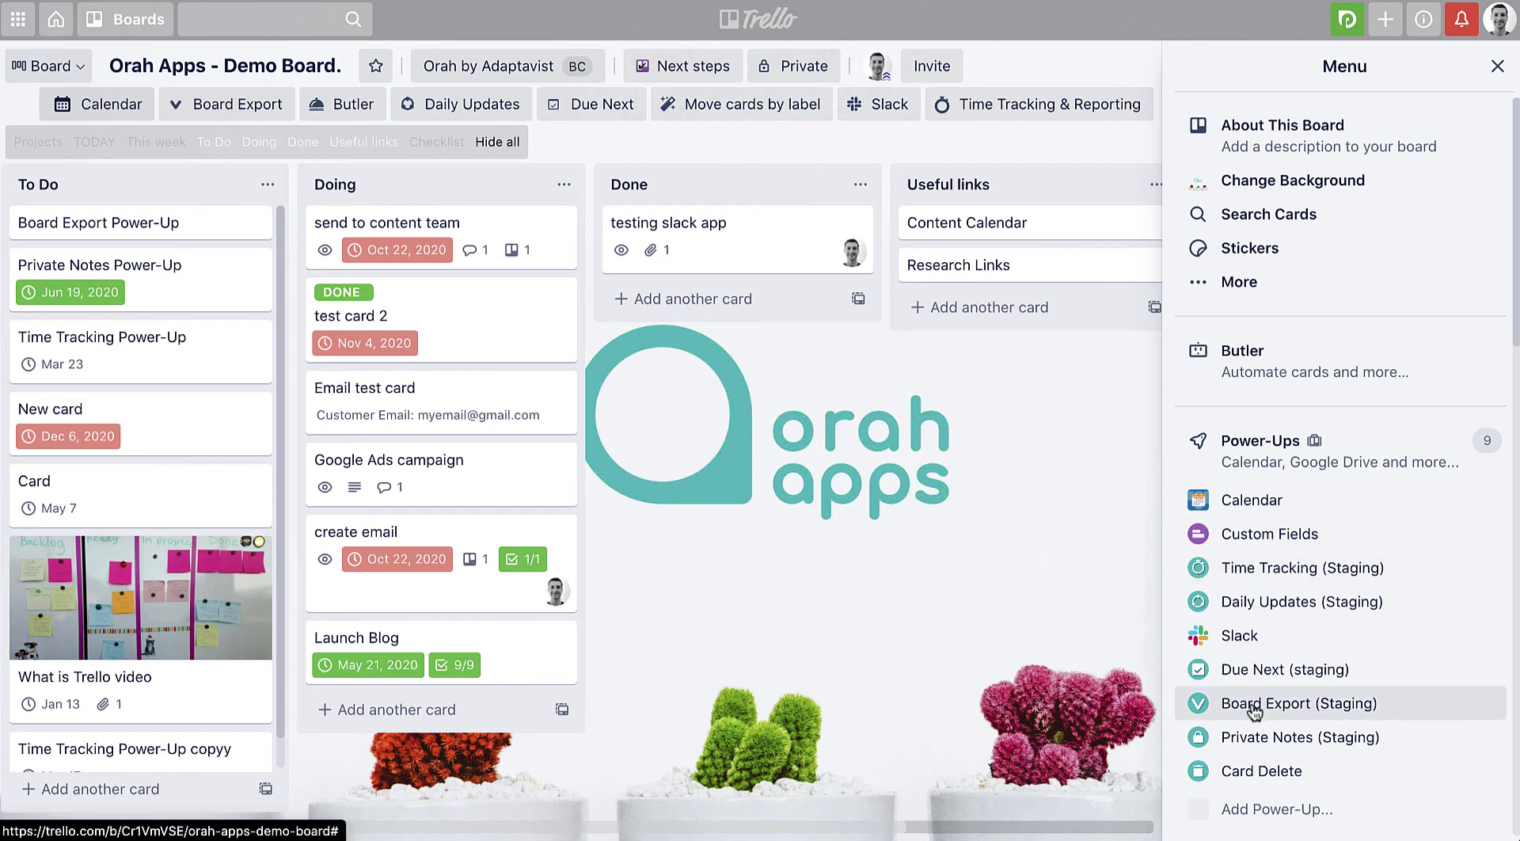
Scroll the board menu and open Stickers, showing standard stickers, GIPHY search and a Taco Pack.
scroll(1323, 606, "down", 1)
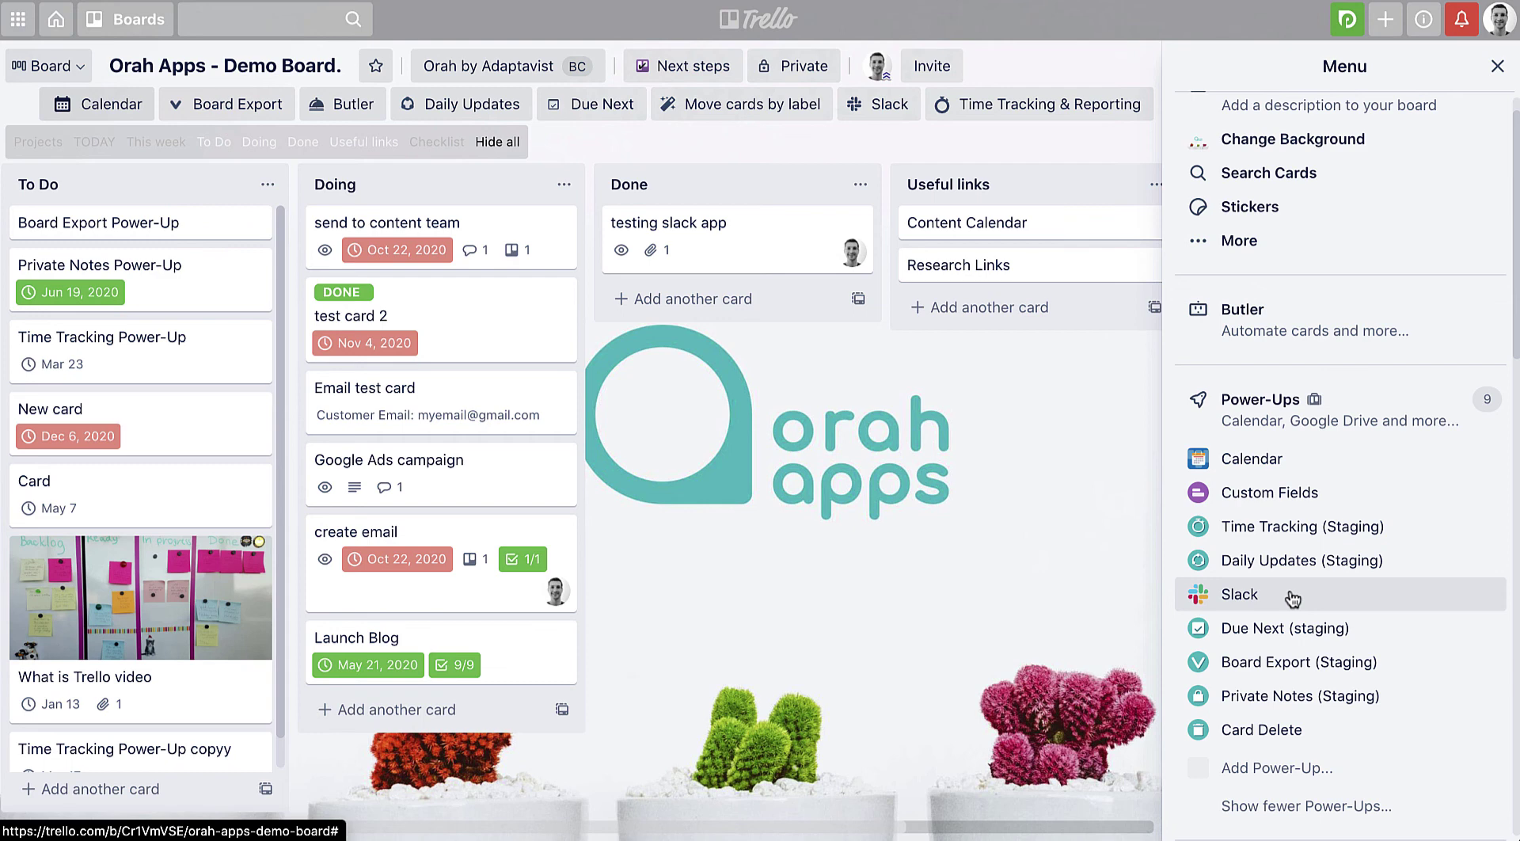
scroll(1370, 369, "up", 2)
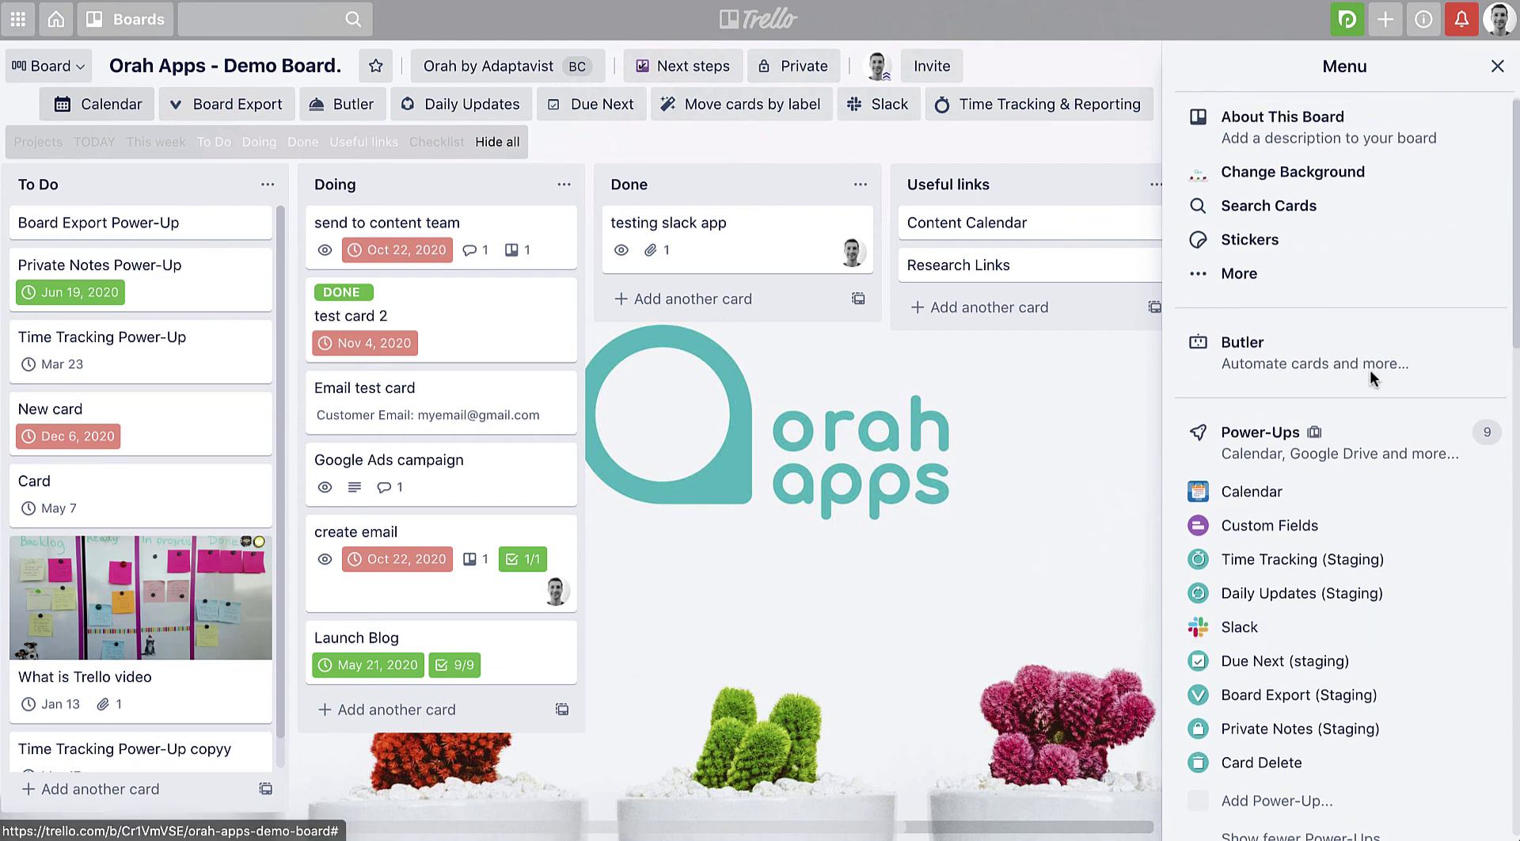
scroll(1373, 380, "down", 6)
scroll(1374, 380, "up", 5)
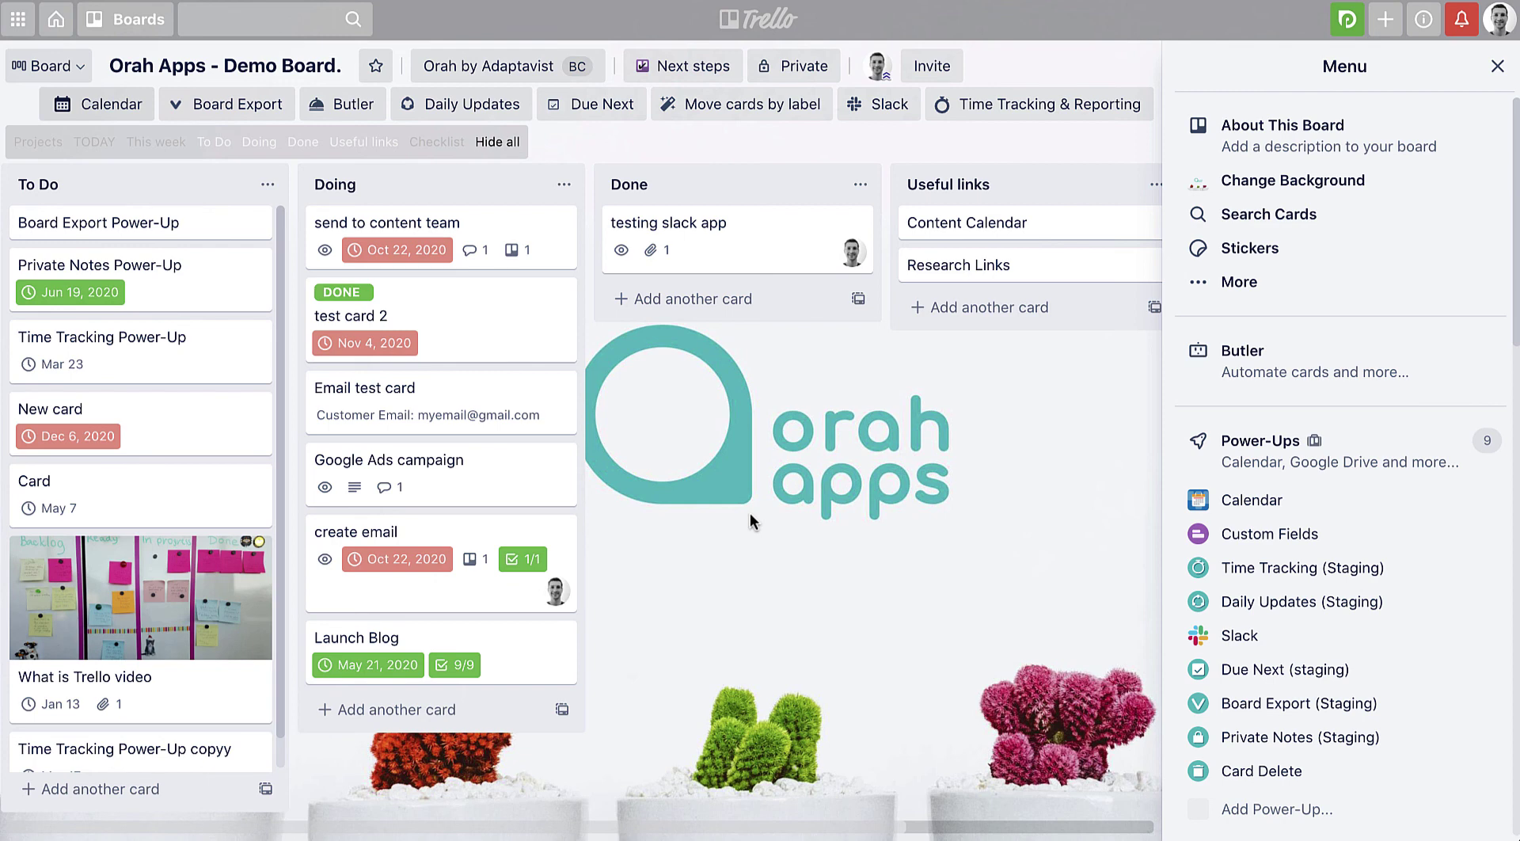
left_click(1272, 247)
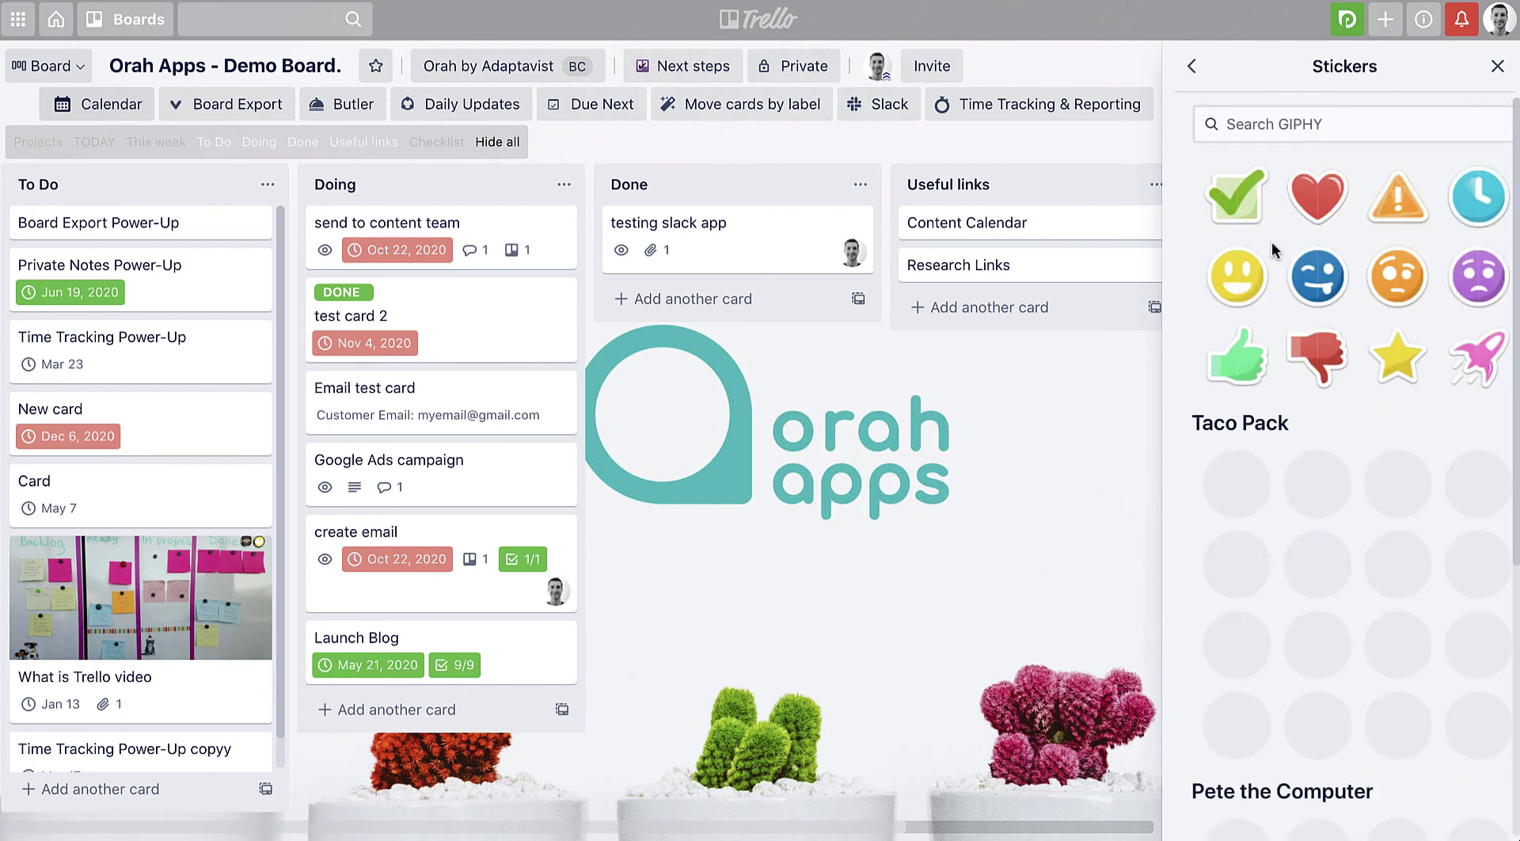
Leave the Stickers panel and close the board menu so the Orah Apps lists fill the screen.
scroll(1356, 426, "down", 3)
scroll(1356, 426, "up", 3)
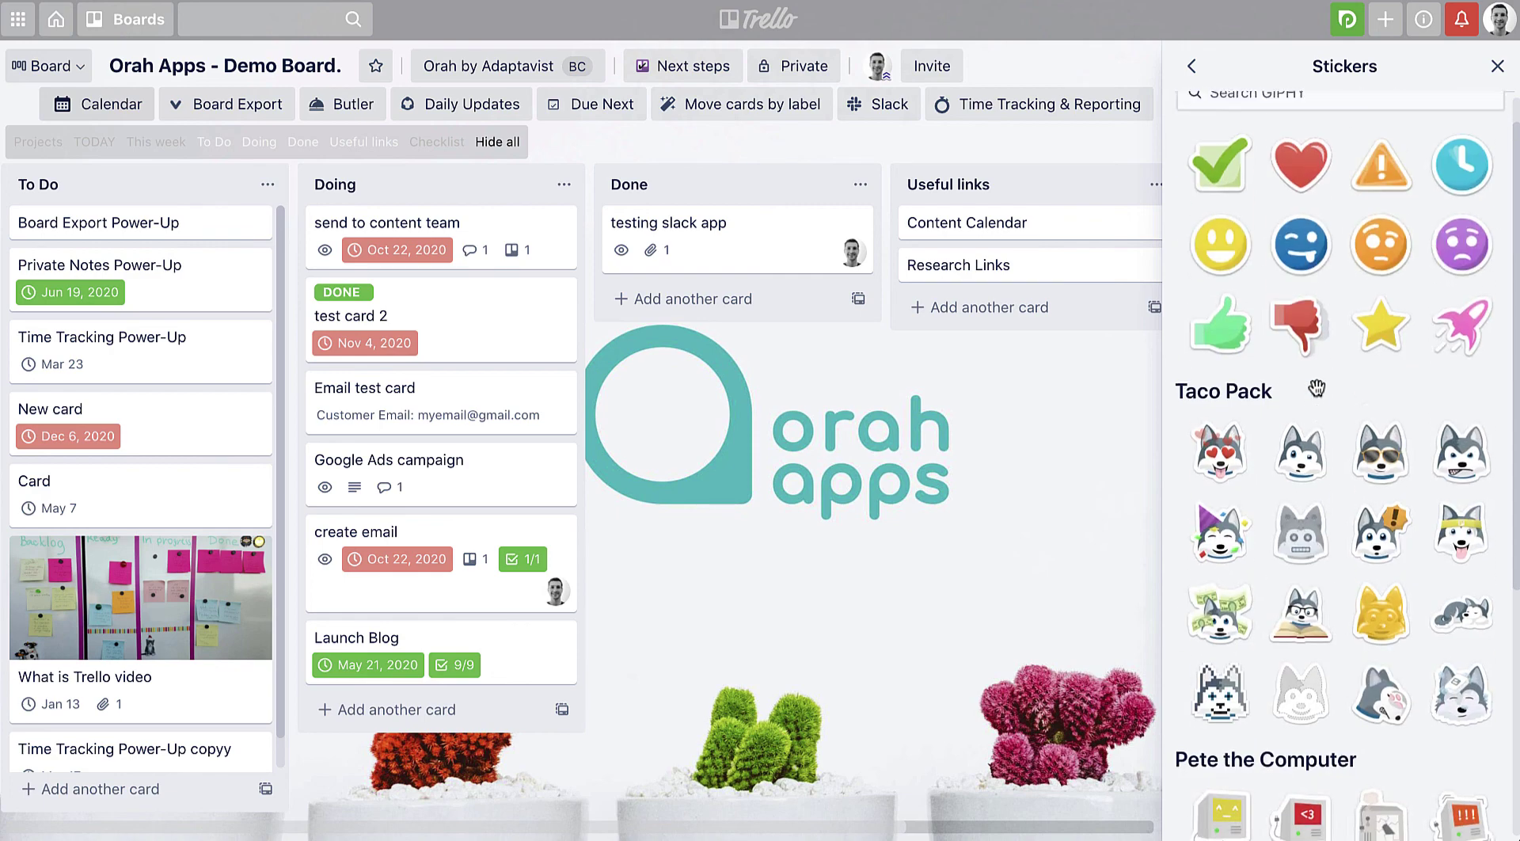
left_click(1193, 84)
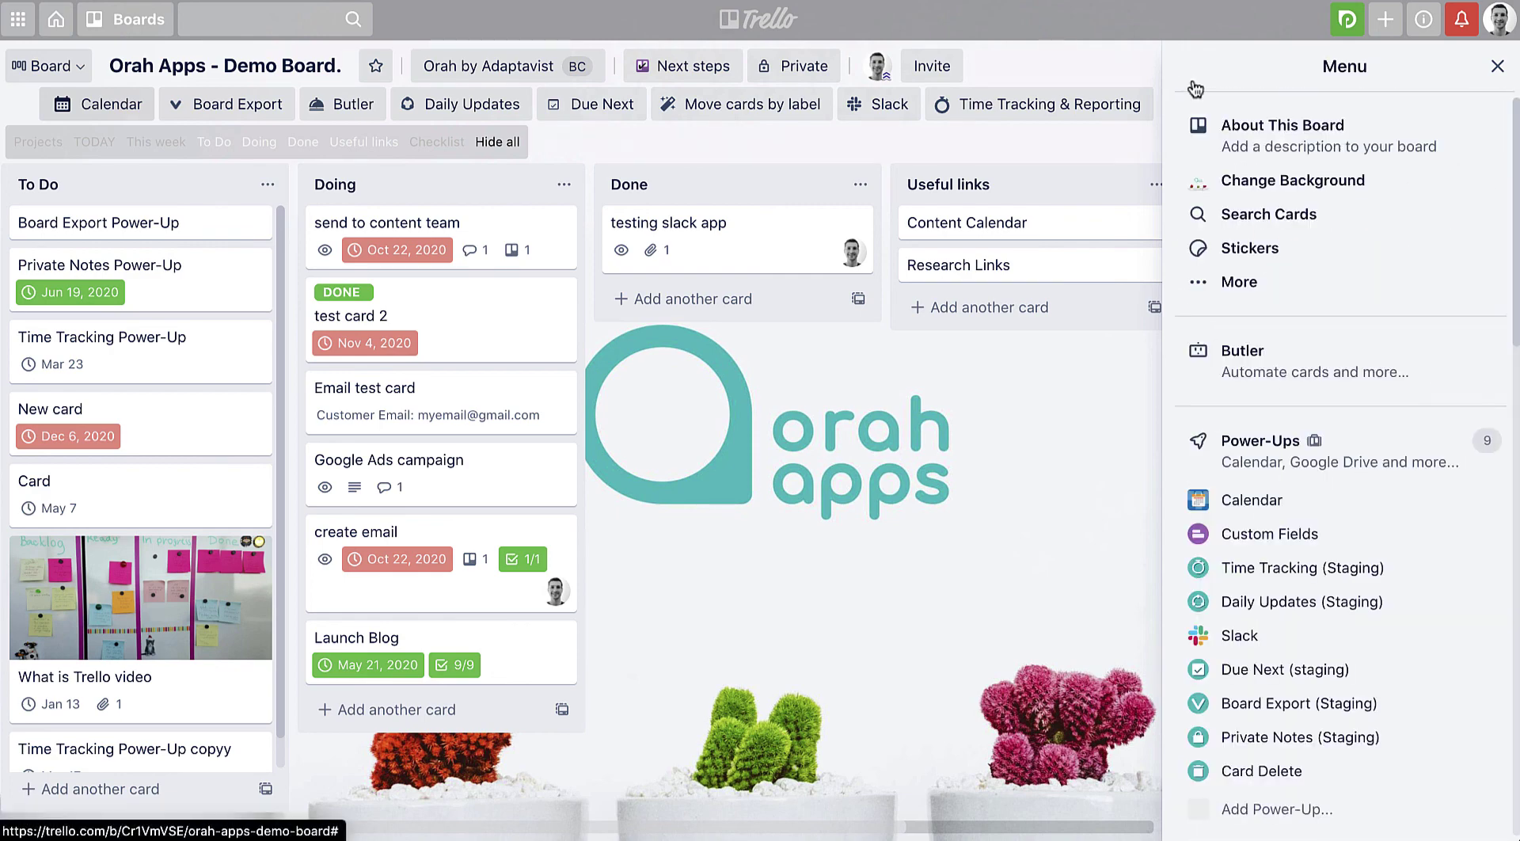
left_click(1497, 67)
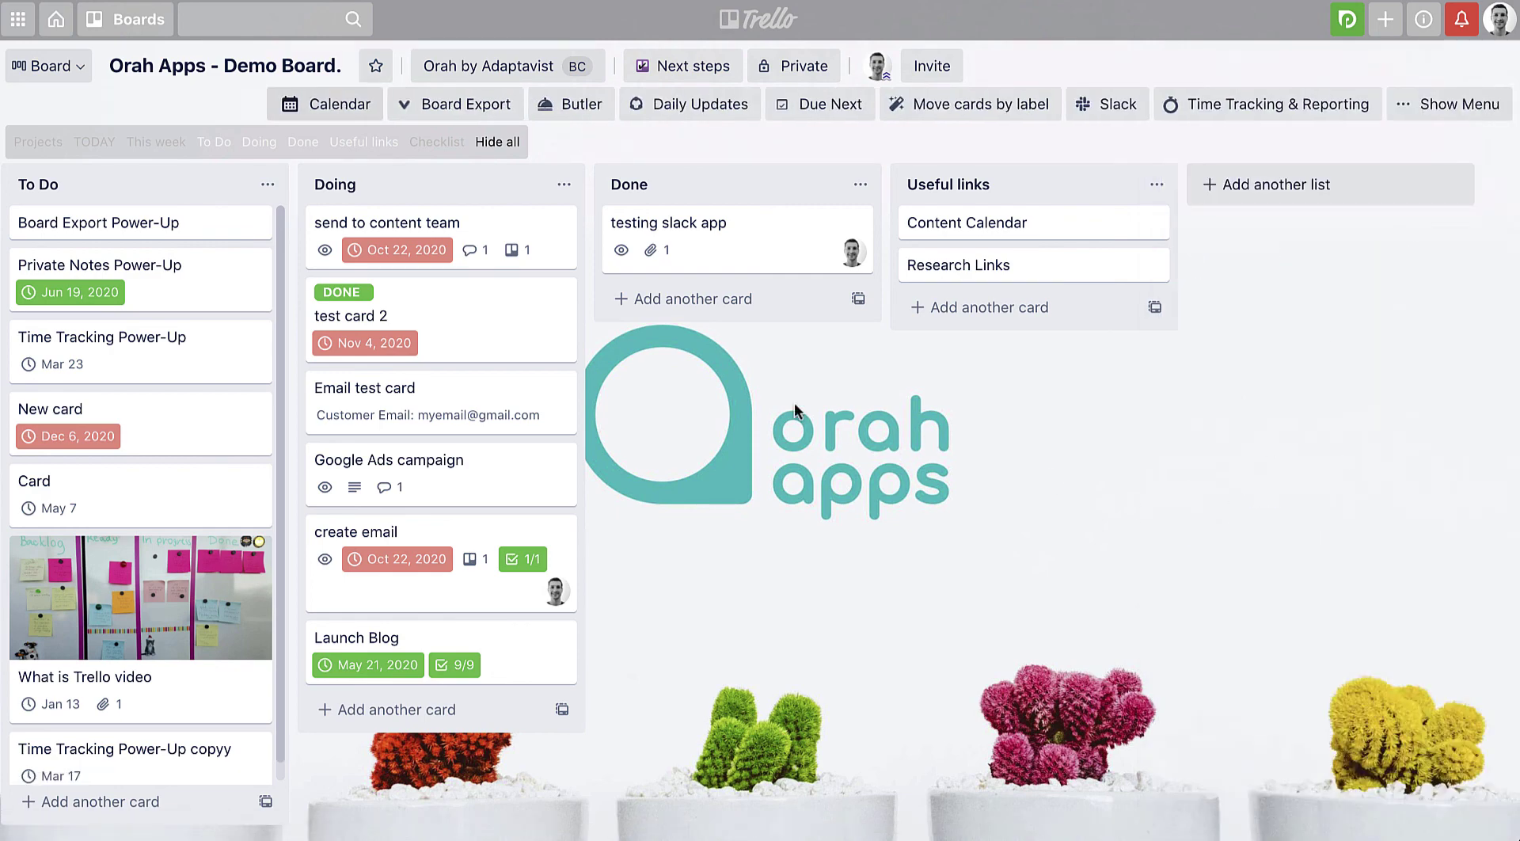